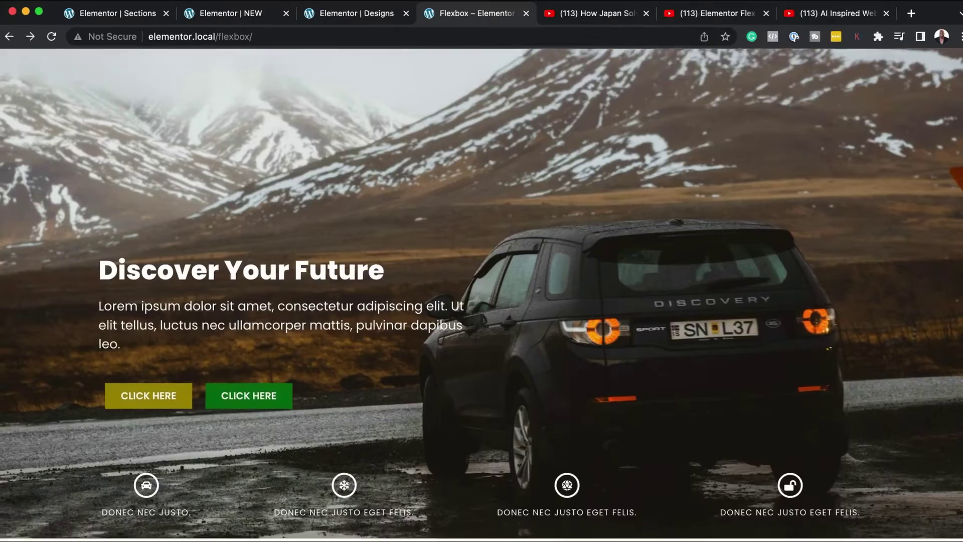
# - Preview the page at tablet and mobile widths, then bring up structure choices for a new bottom section
pyautogui.scroll(-2, 481, 271)
pyautogui.scroll(-5, 481, 271)
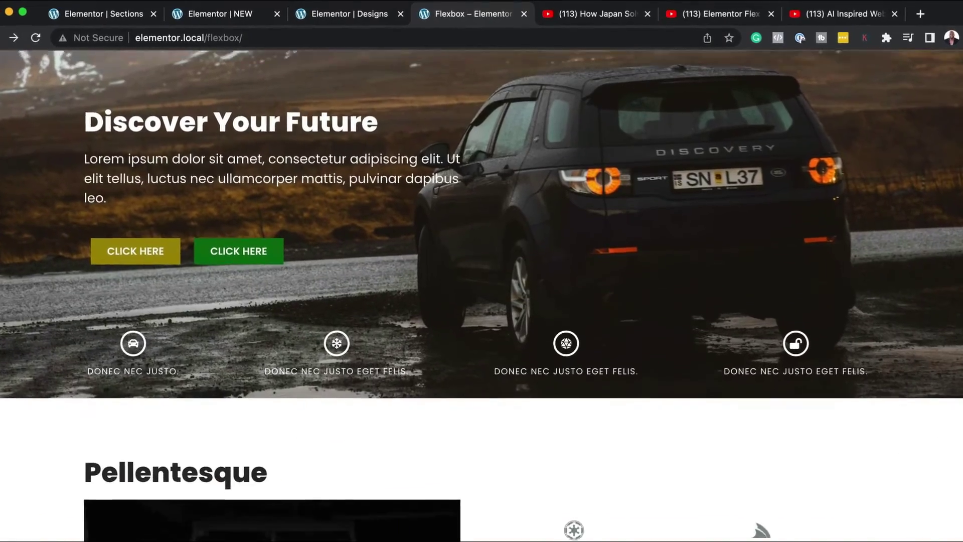
pyautogui.scroll(-5, 481, 271)
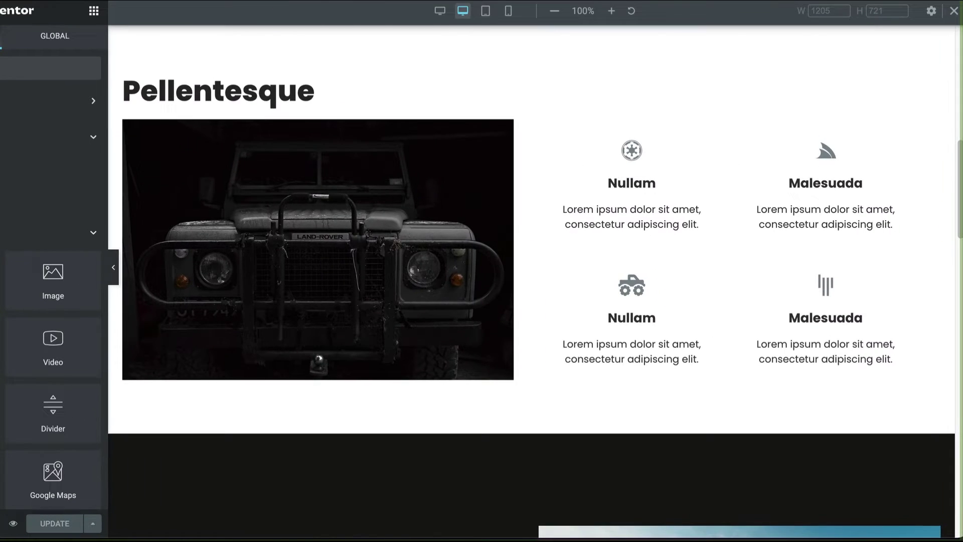
pyautogui.click(485, 11)
pyautogui.click(508, 11)
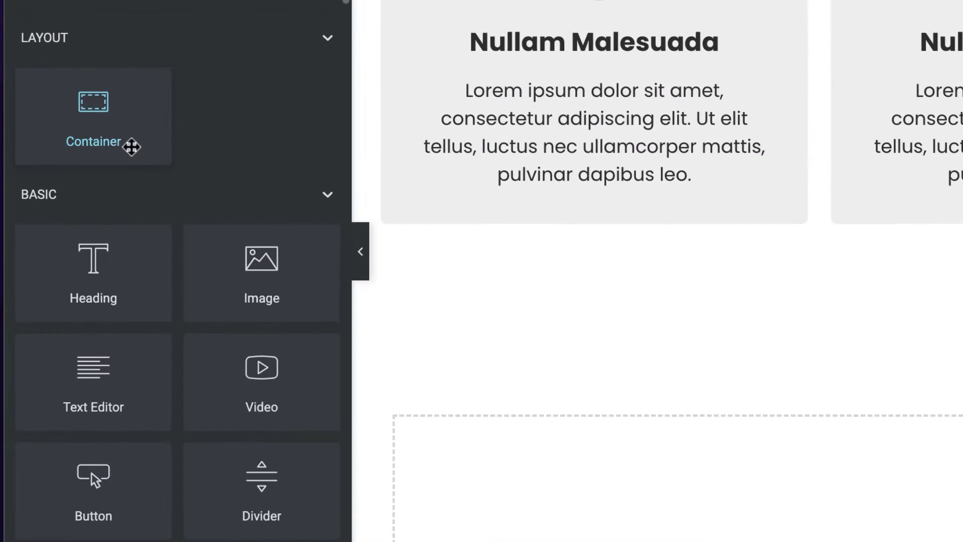
pyautogui.moveTo(95, 109); pyautogui.dragTo(516, 427)
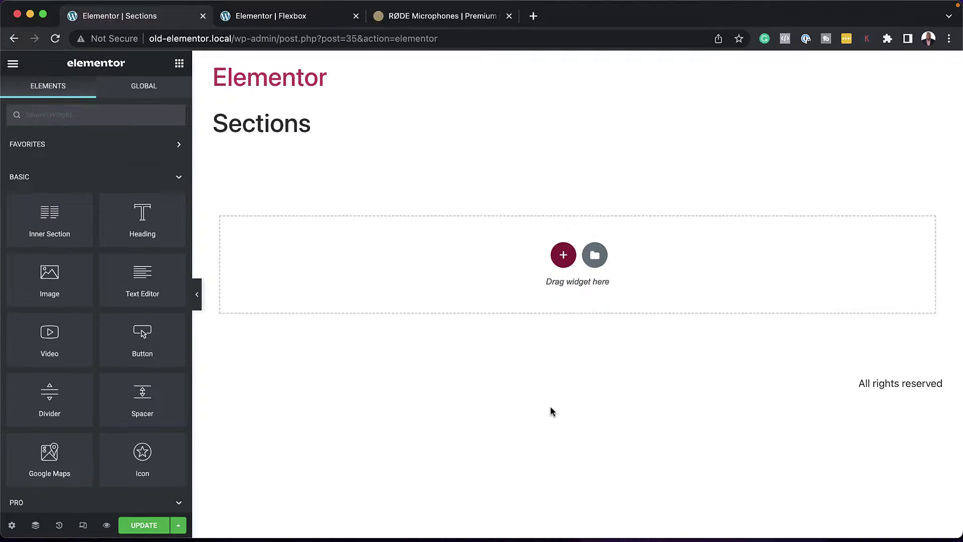
pyautogui.click(563, 254)
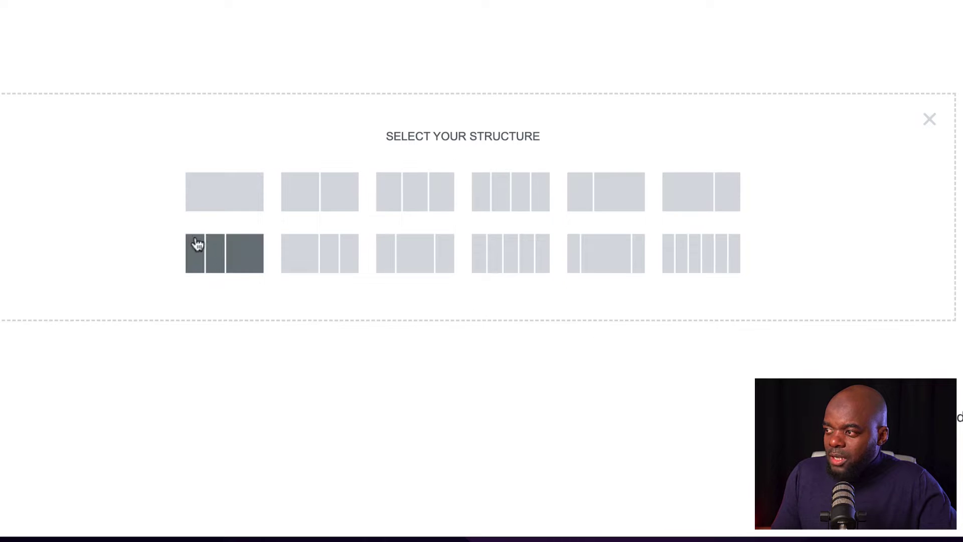
# - Add a single-column section holding a two-column inner section: Text Editor left, Image right
pyautogui.click(243, 202)
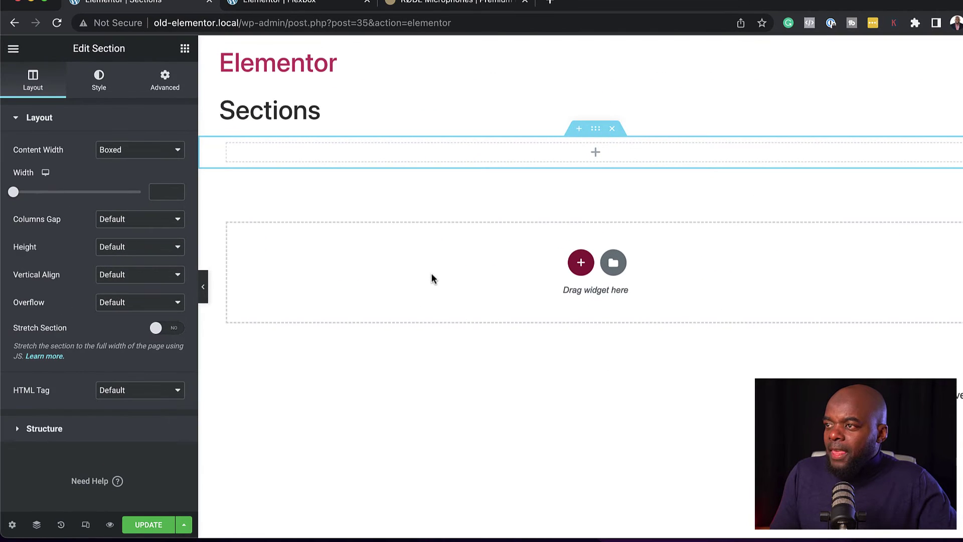
pyautogui.click(185, 48)
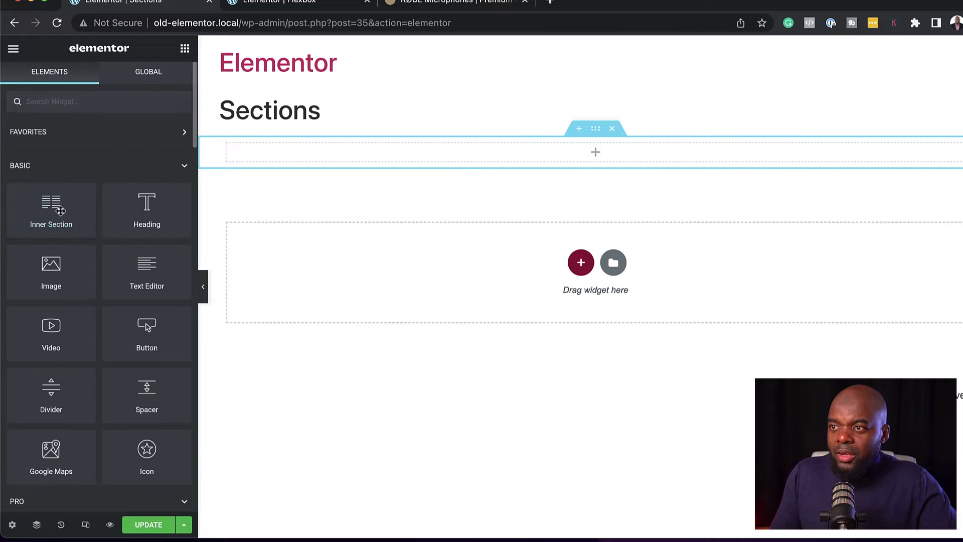
pyautogui.moveTo(54, 206); pyautogui.dragTo(397, 155)
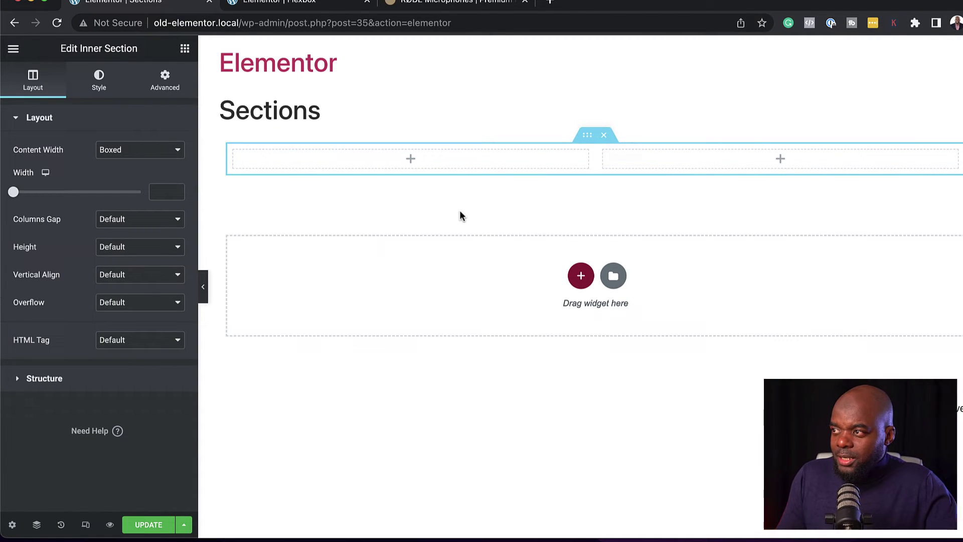
pyautogui.click(185, 48)
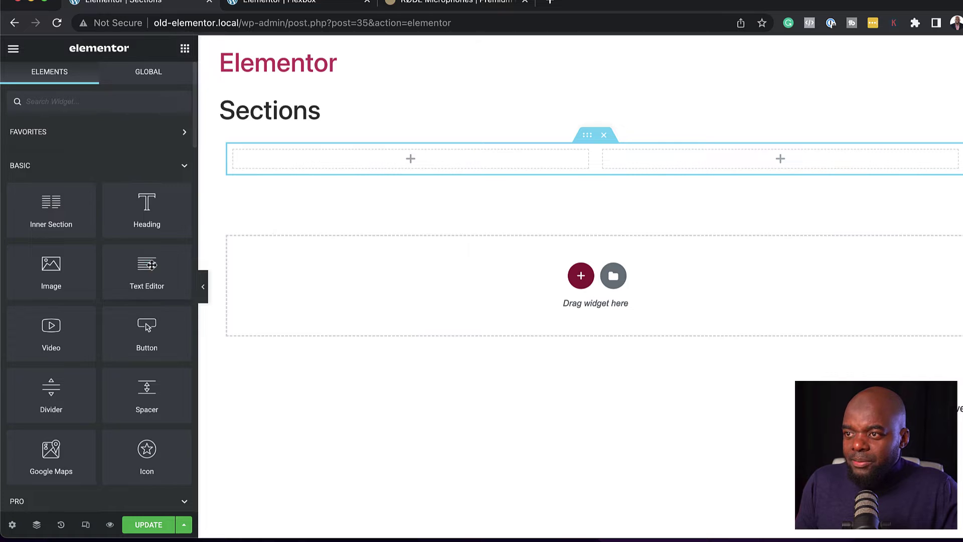
pyautogui.moveTo(147, 265); pyautogui.dragTo(324, 161)
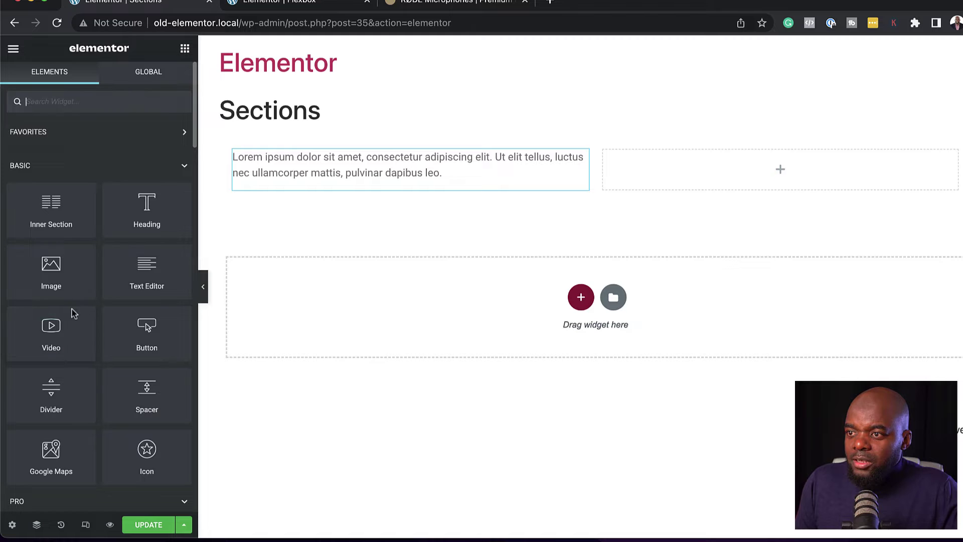
pyautogui.moveTo(52, 269); pyautogui.dragTo(735, 200)
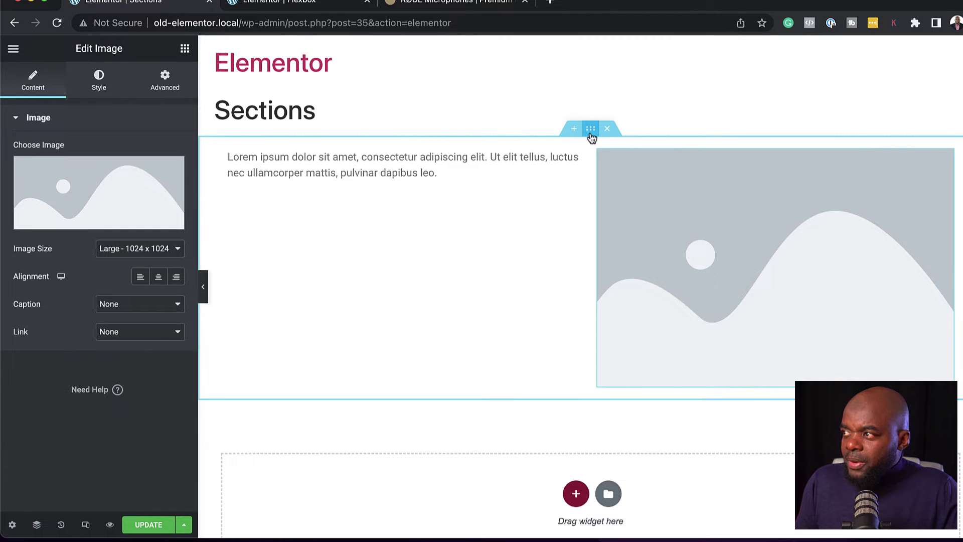
pyautogui.click(591, 133)
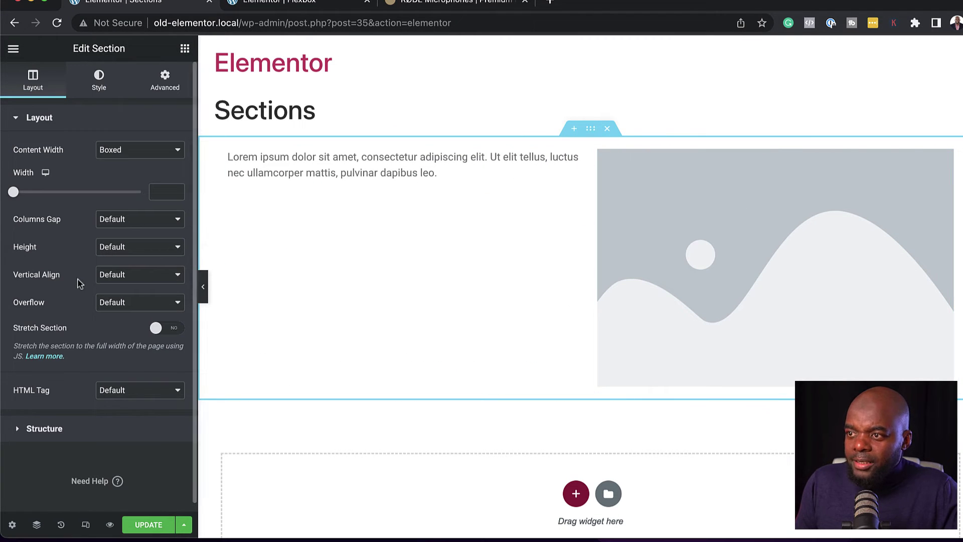
# - Review the section's height and alignment options and delete the Click here button
pyautogui.click(129, 251)
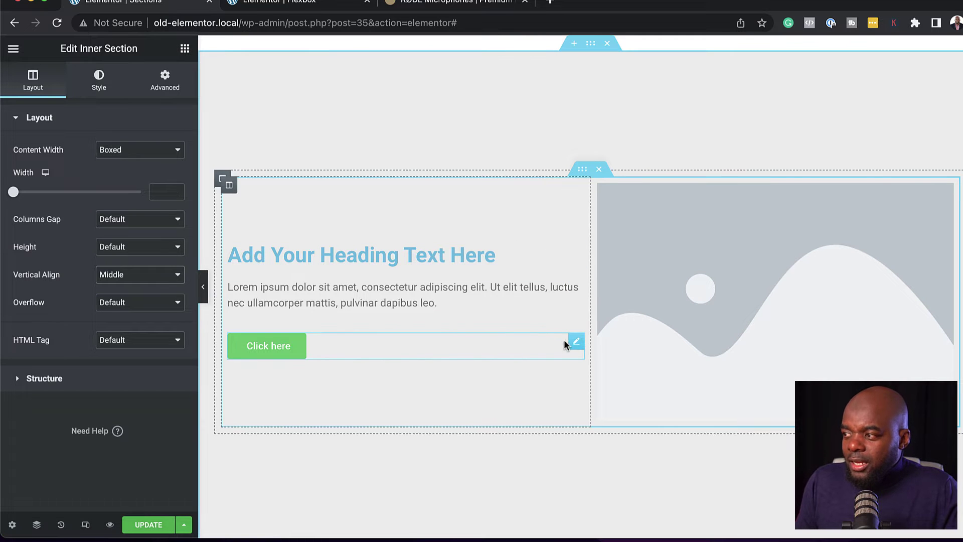
pyautogui.rightClick(577, 344)
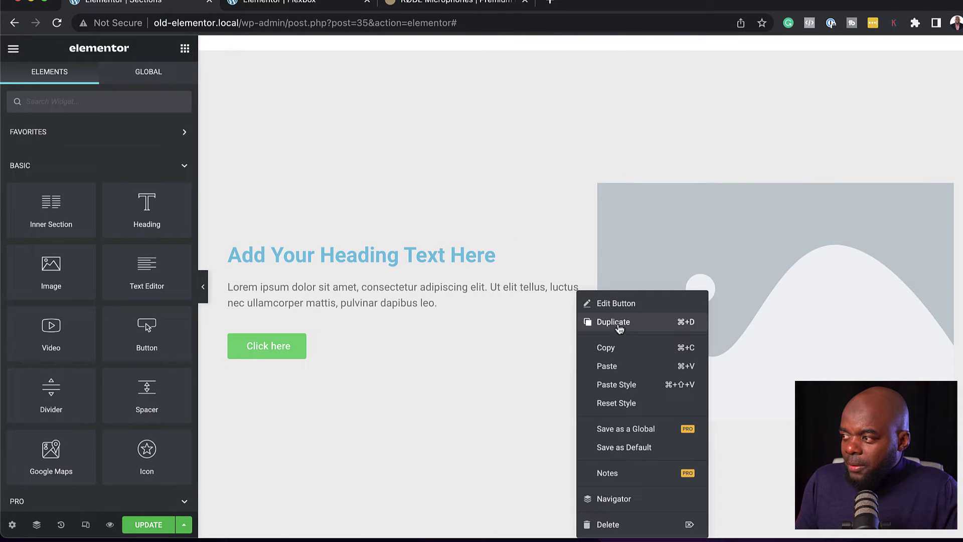
pyautogui.click(625, 527)
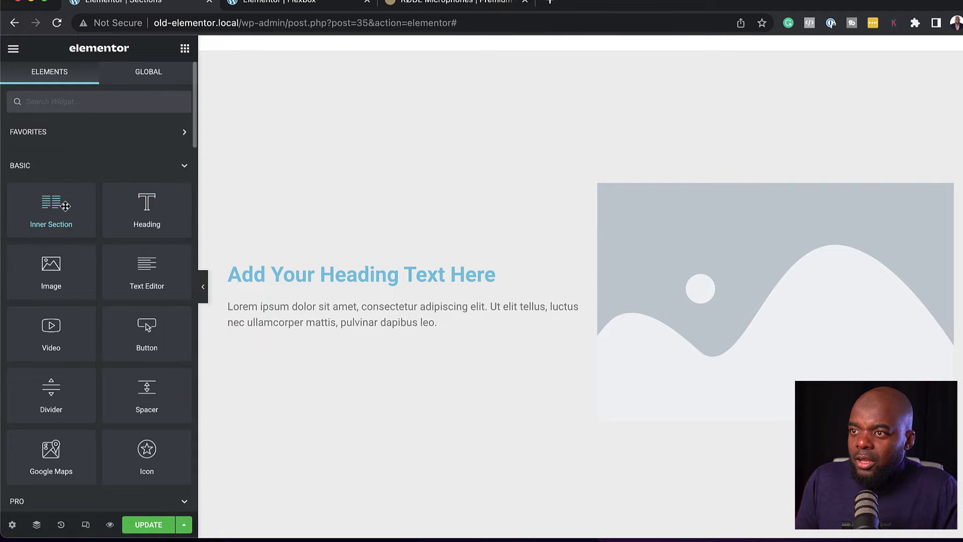
# - Drop an inner section below the content, then delete the empty two-column inner section
pyautogui.moveTo(51, 205); pyautogui.dragTo(372, 354)
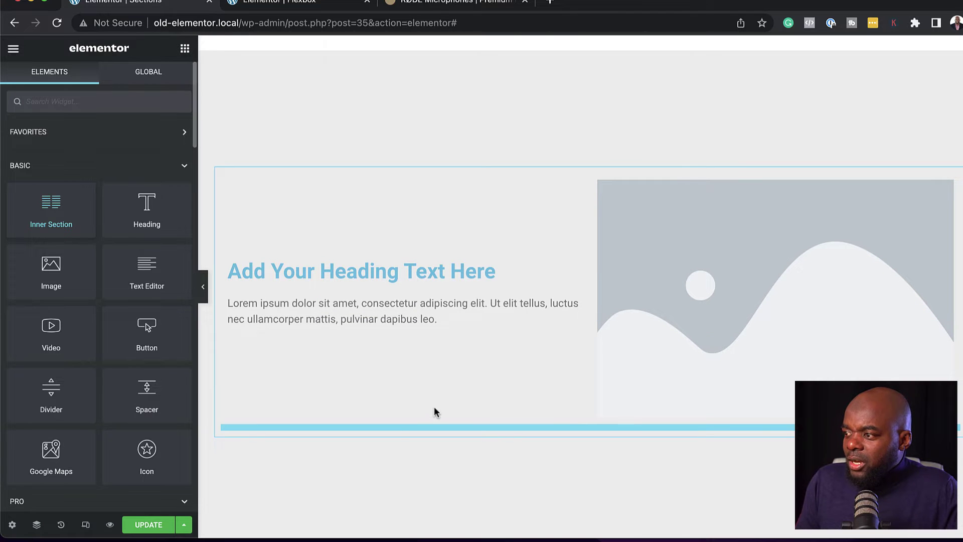
pyautogui.moveTo(434, 411); pyautogui.dragTo(432, 410)
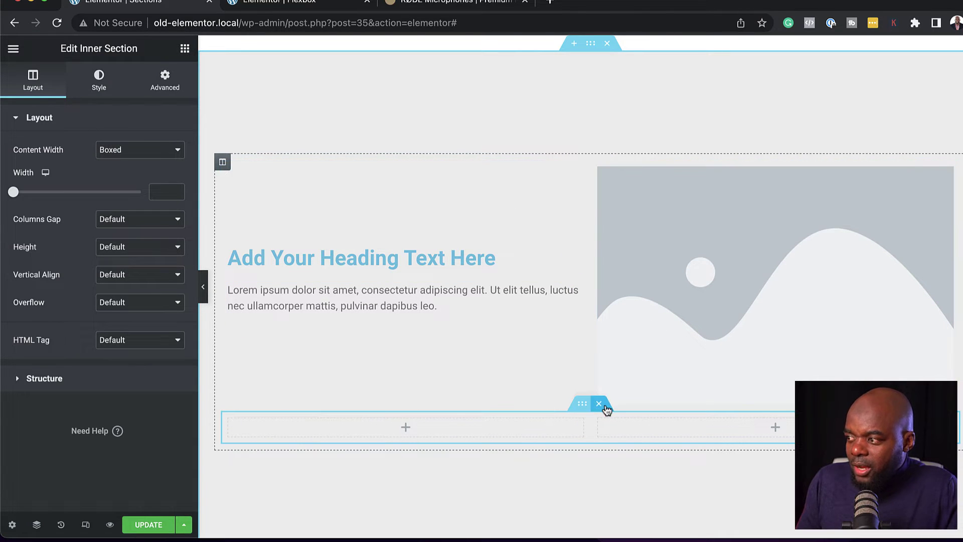
pyautogui.press('Delete')
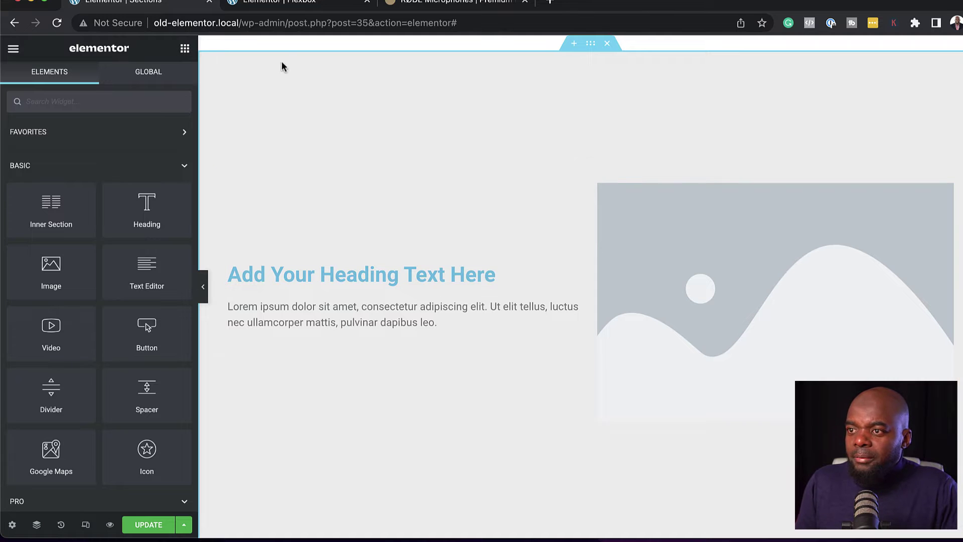
# - On the Flexbox page, add a container and nest a second container inside it
pyautogui.click(305, 5)
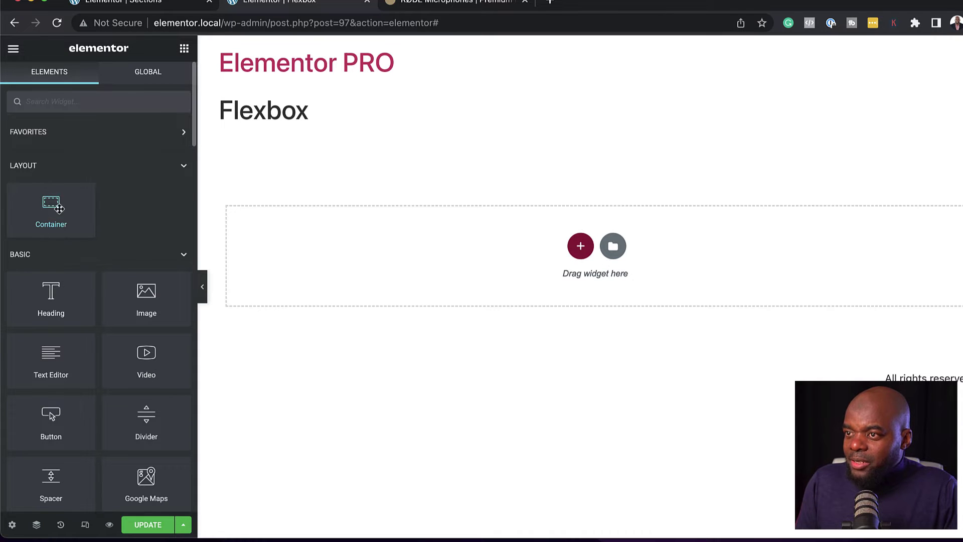
pyautogui.moveTo(55, 210); pyautogui.dragTo(576, 264)
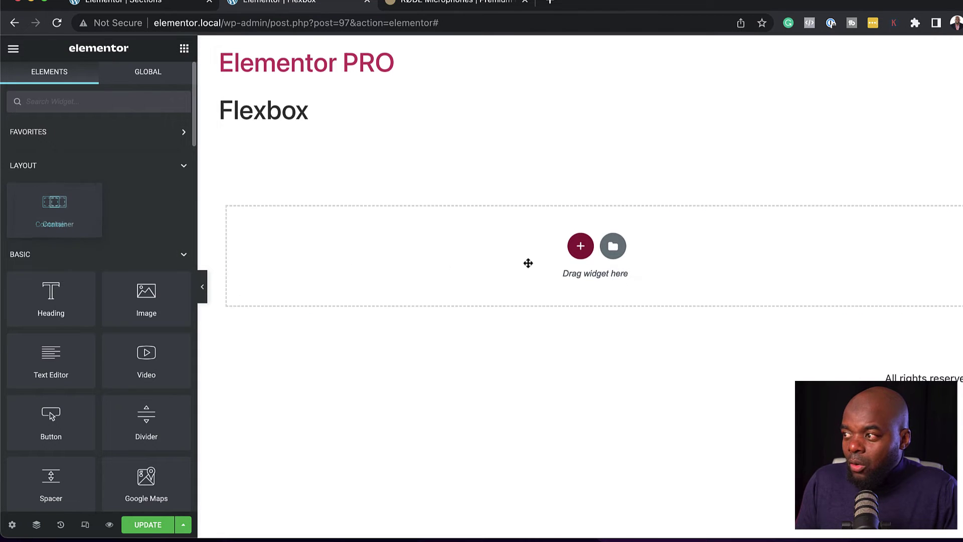
pyautogui.click(581, 247)
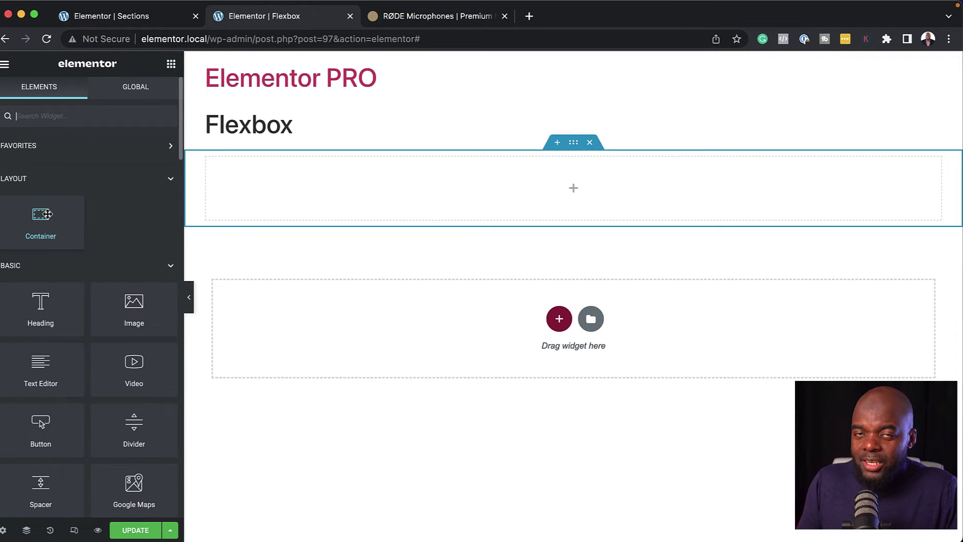
pyautogui.moveTo(40, 220); pyautogui.dragTo(469, 198)
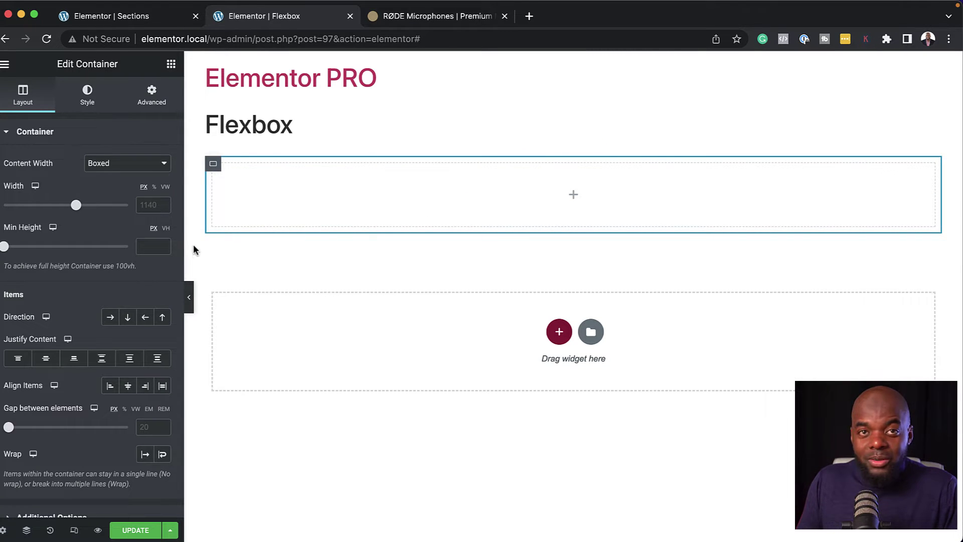
# - Duplicate the inner container, add a Heading and a Text Editor paragraph, then select the container
pyautogui.rightClick(213, 167)
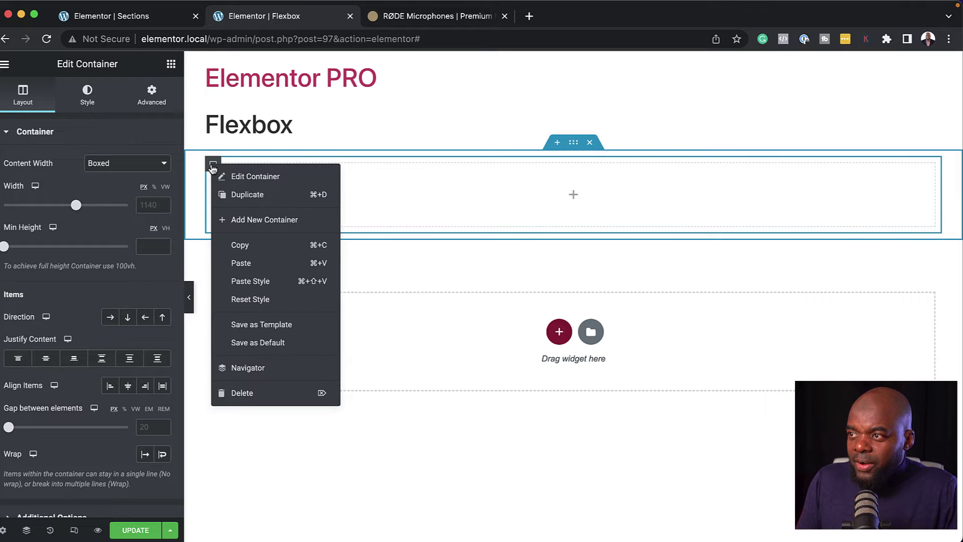
pyautogui.click(247, 194)
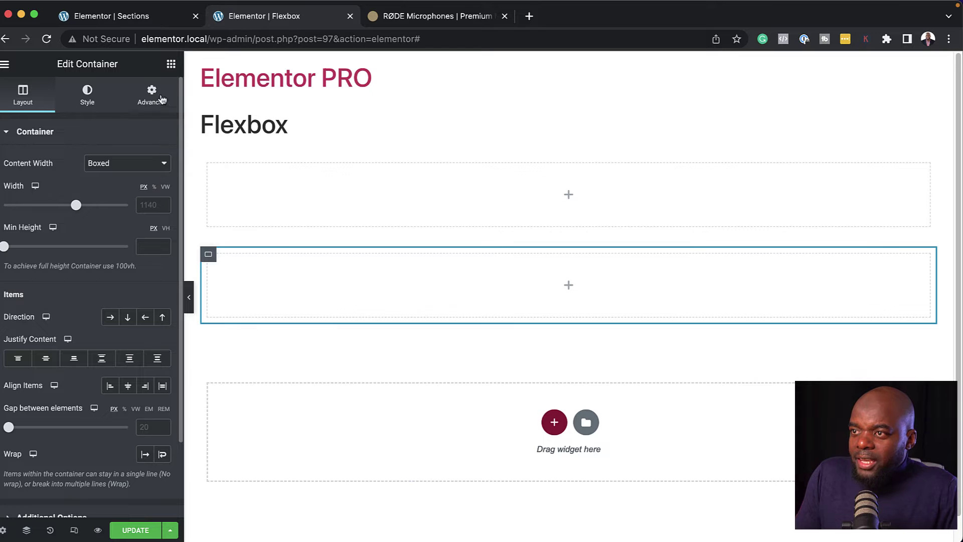
pyautogui.click(171, 64)
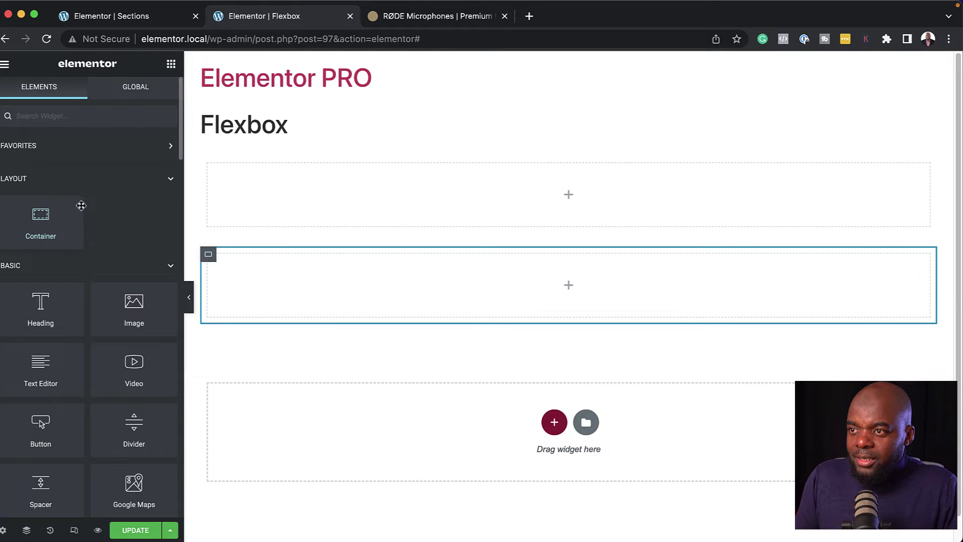
pyautogui.moveTo(41, 303); pyautogui.dragTo(324, 184)
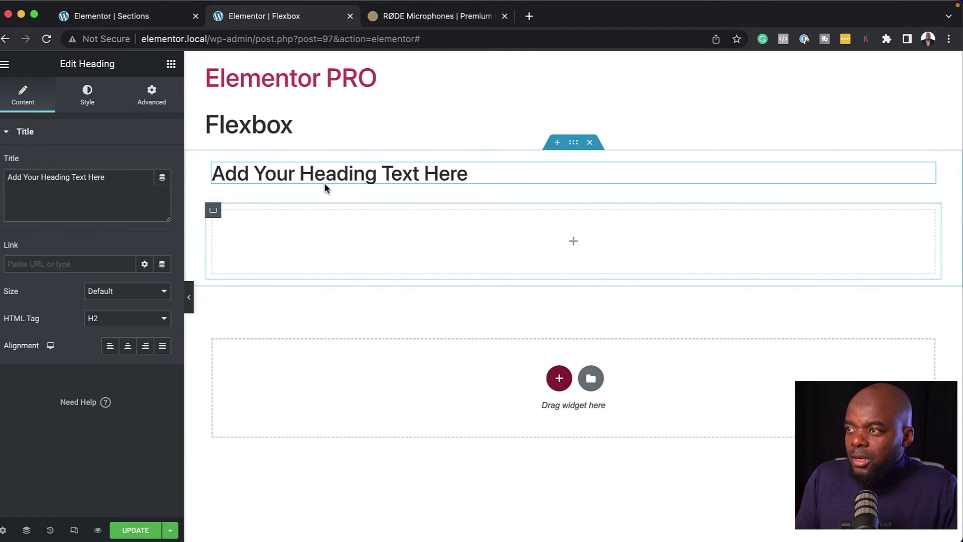
pyautogui.press('Escape')
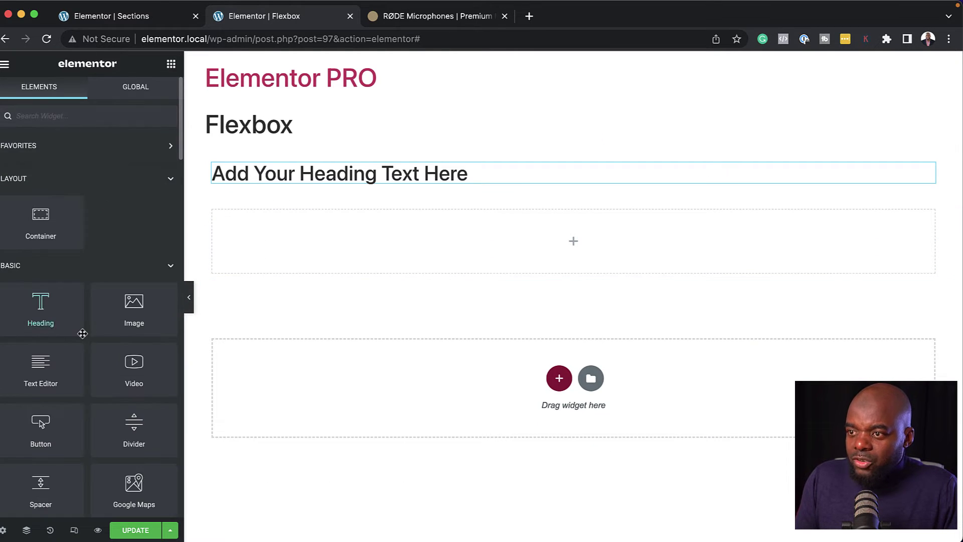
pyautogui.moveTo(39, 362); pyautogui.dragTo(329, 188)
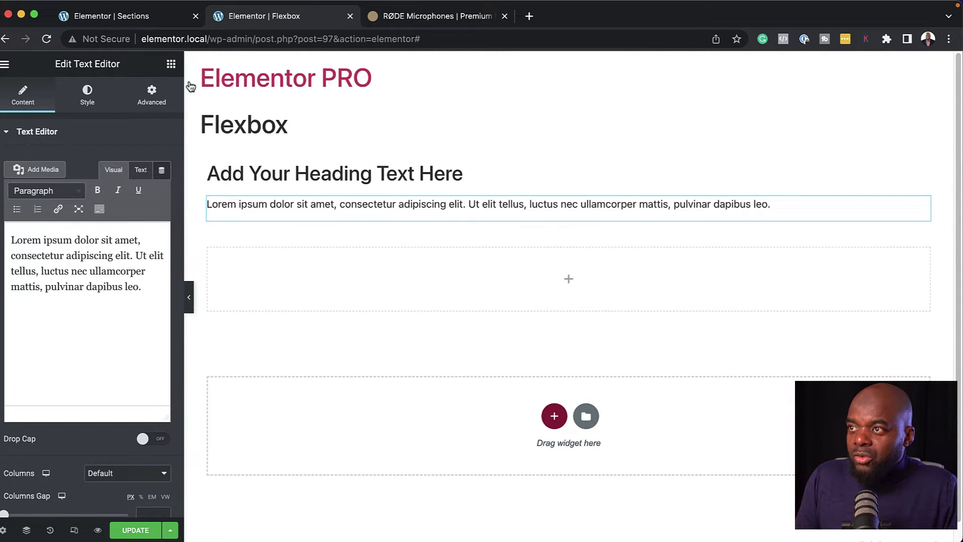
pyautogui.click(171, 64)
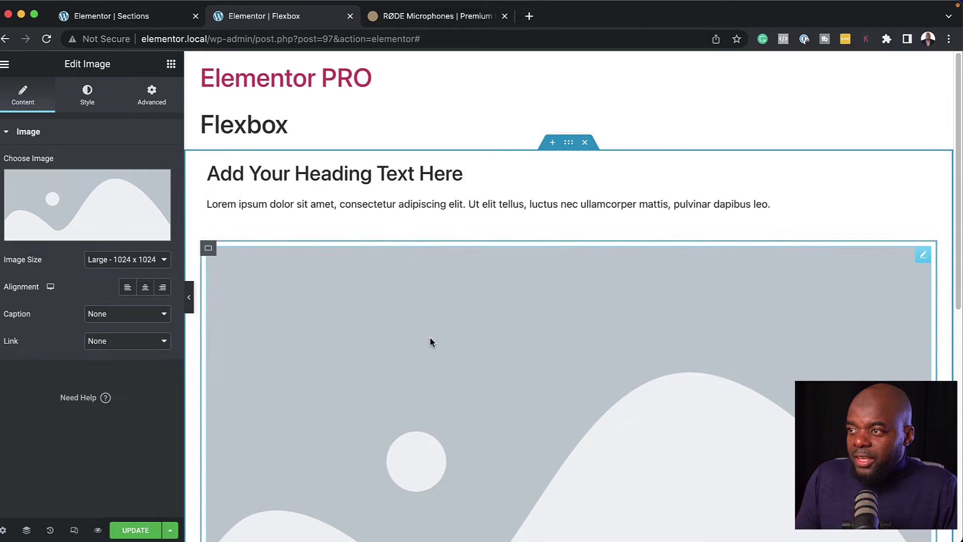
pyautogui.click(568, 143)
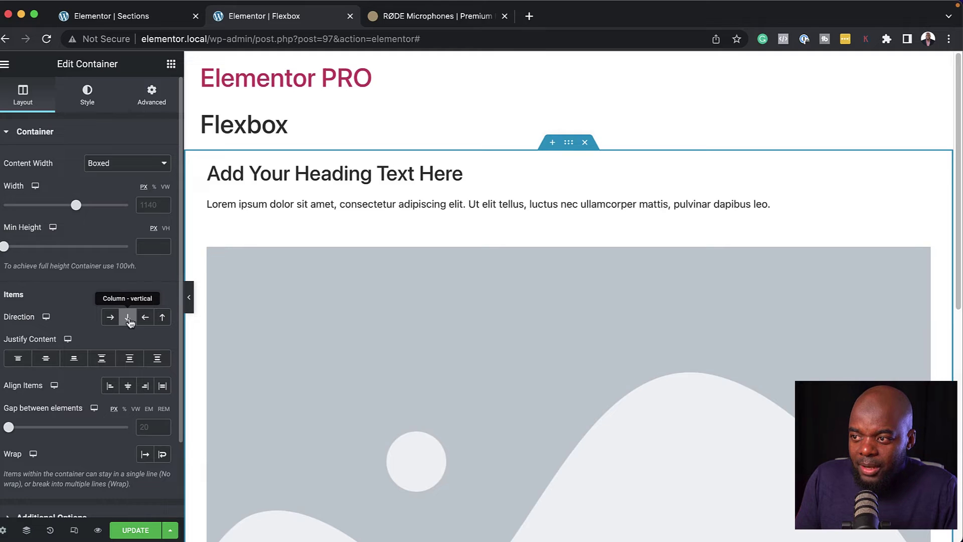
# - Set the container's Direction to Row - horizontal so the image sits beside the text
pyautogui.click(128, 318)
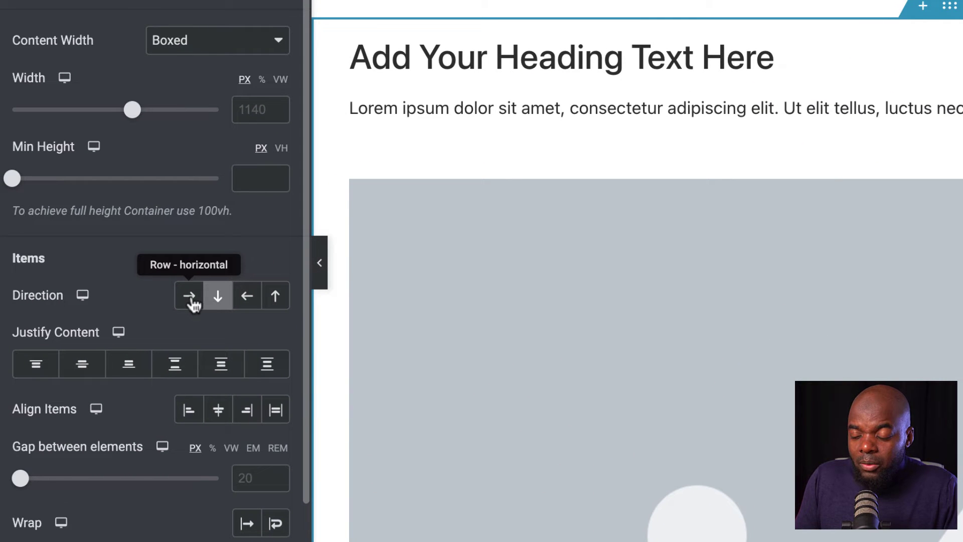
pyautogui.click(192, 301)
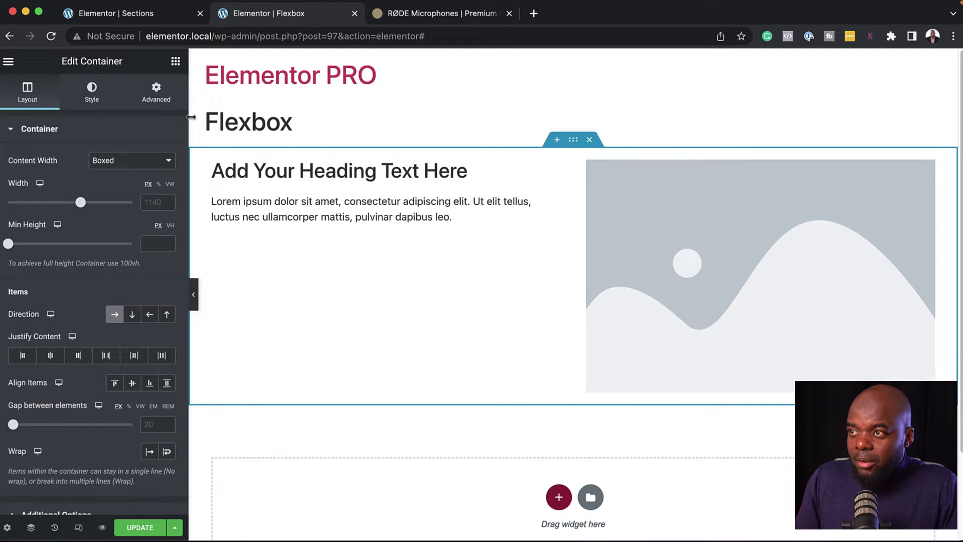
pyautogui.click(175, 62)
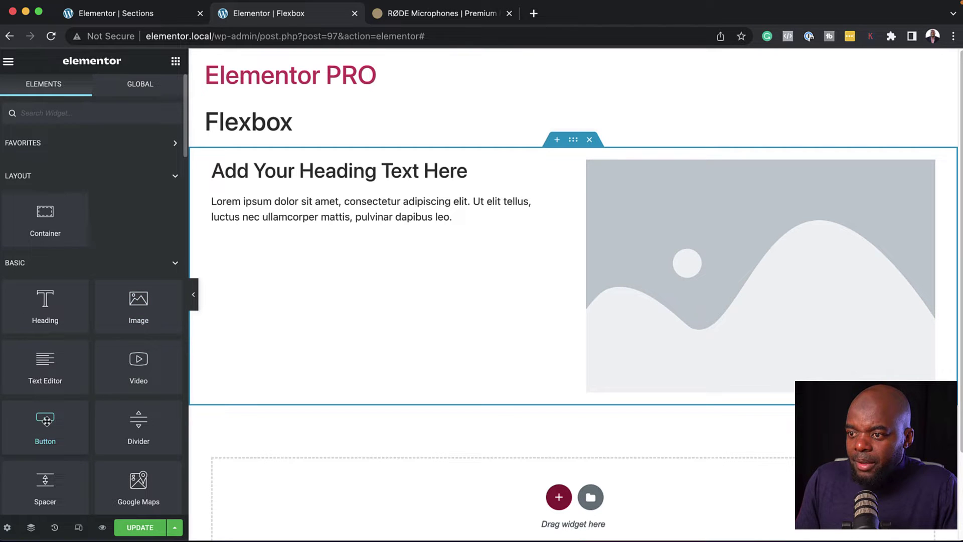
# - Add two Button widgets below the paragraph
pyautogui.moveTo(47, 423); pyautogui.dragTo(378, 241)
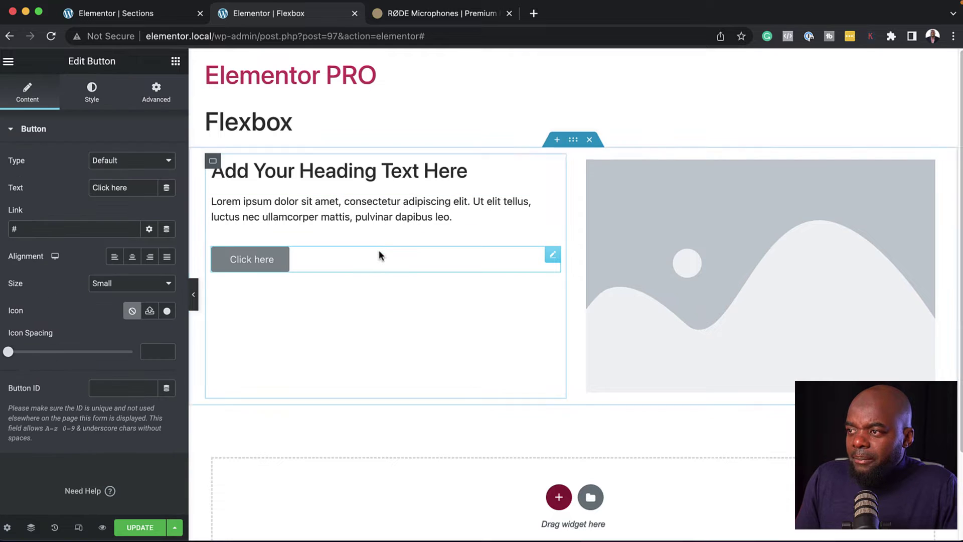
pyautogui.click(176, 60)
pyautogui.moveTo(45, 423); pyautogui.dragTo(338, 270)
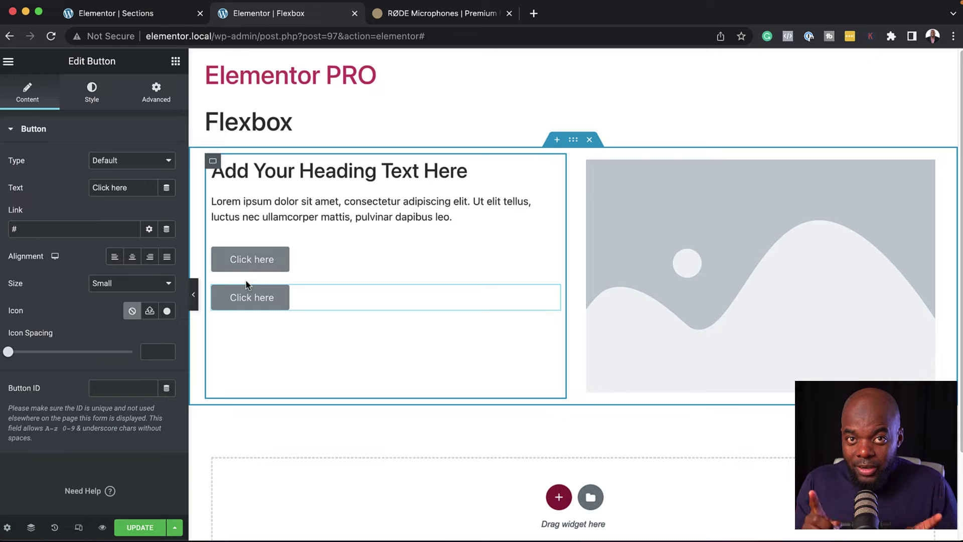
# - Delete both trial buttons and place a new empty container beneath the paragraph
pyautogui.rightClick(552, 295)
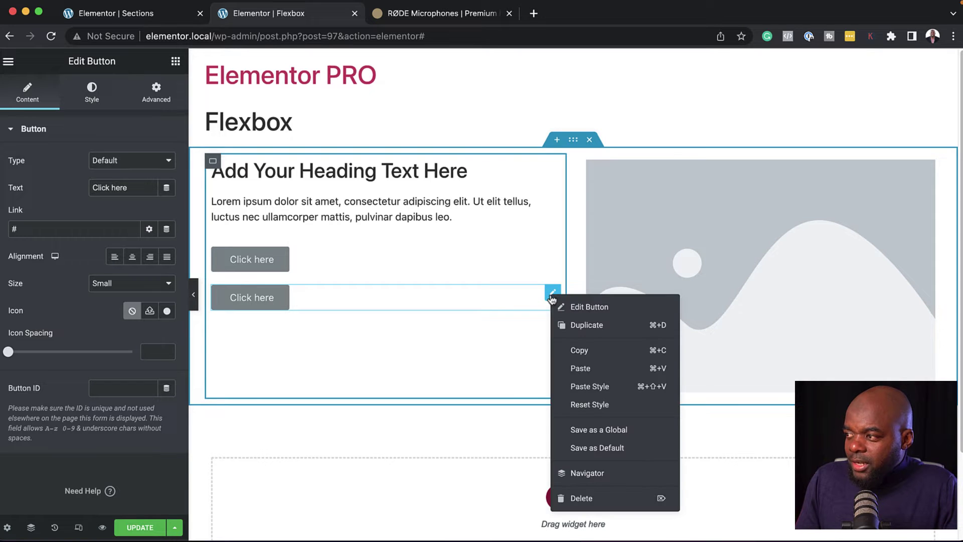
pyautogui.click(596, 497)
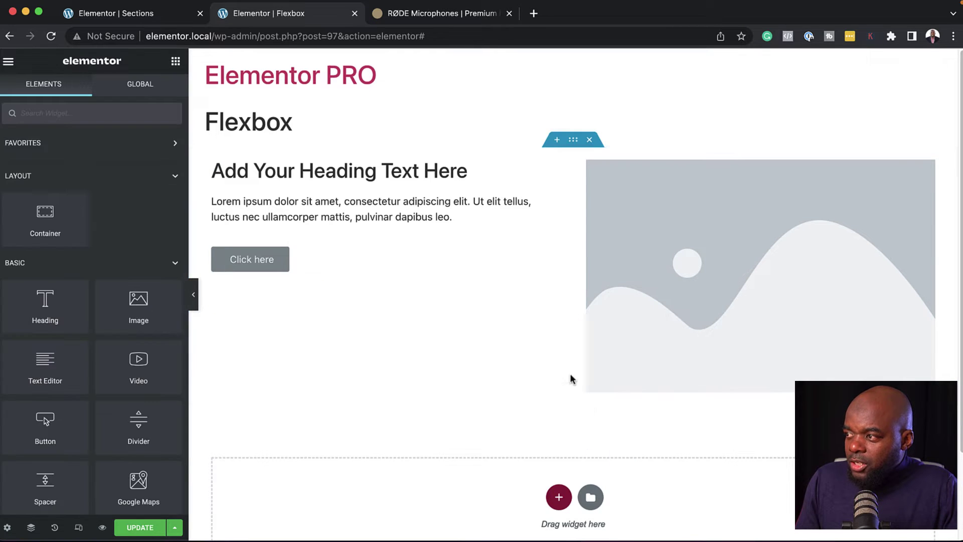
pyautogui.rightClick(551, 255)
pyautogui.click(604, 459)
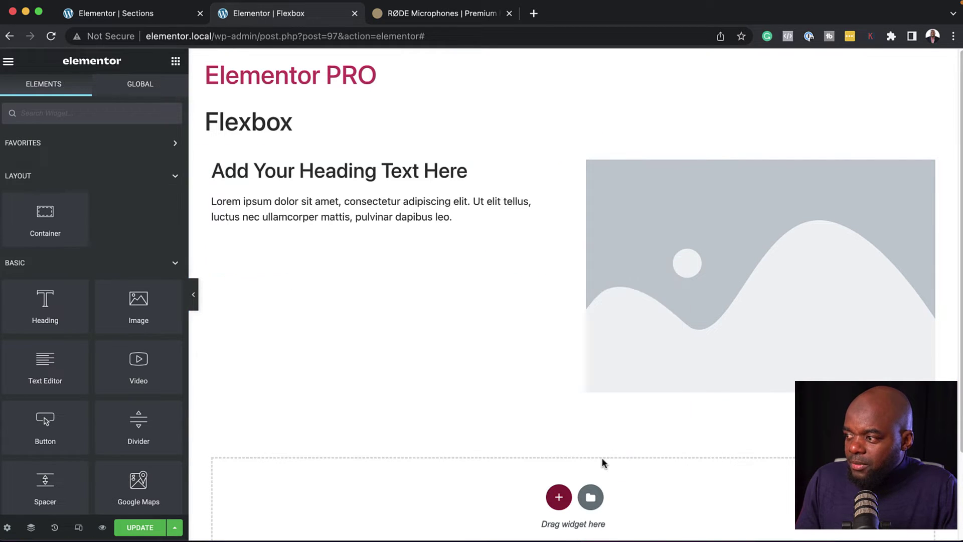
pyautogui.moveTo(38, 212); pyautogui.dragTo(375, 220)
pyautogui.moveTo(375, 219); pyautogui.dragTo(374, 217)
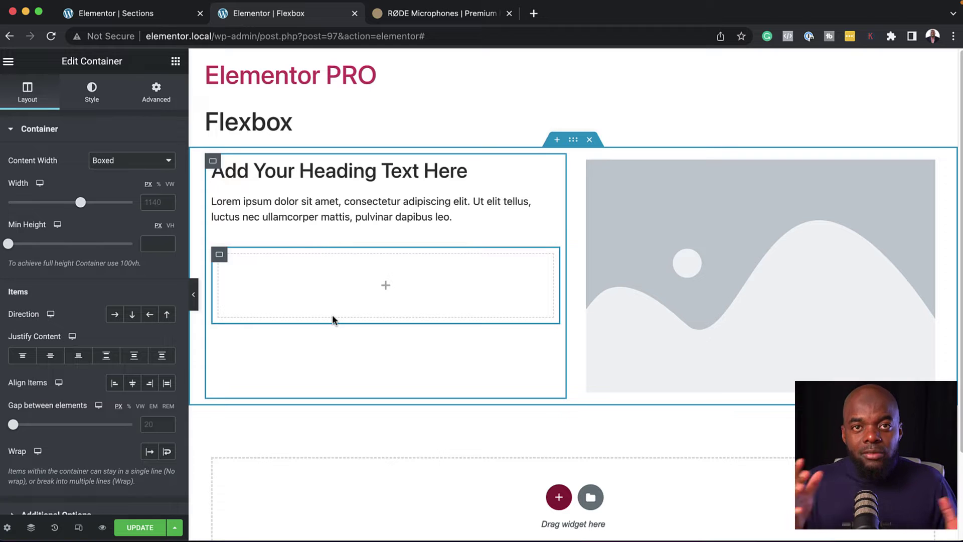
# - Add a Button widget into the empty container and duplicate it, giving two stacked Click here buttons
pyautogui.click(175, 63)
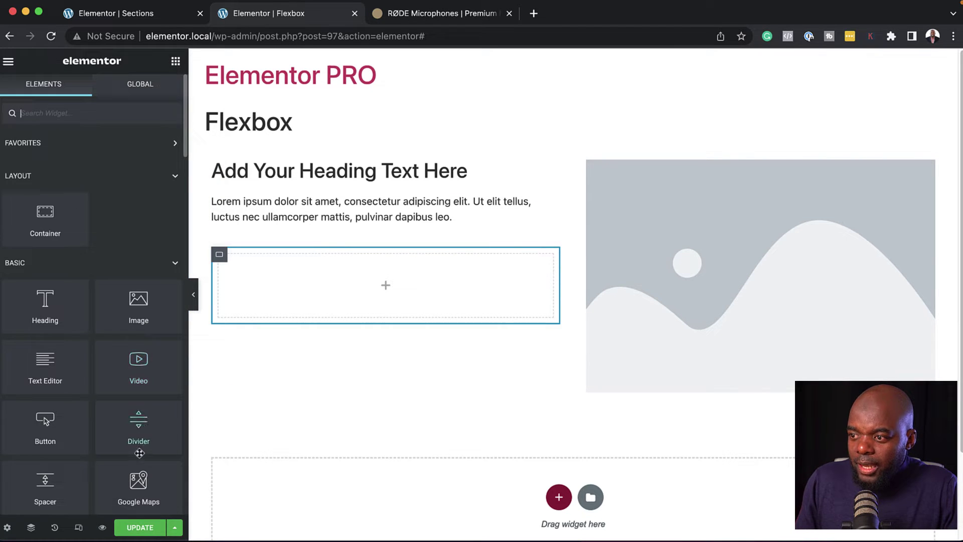
pyautogui.scroll(-2, 119, 442)
pyautogui.moveTo(45, 387); pyautogui.dragTo(300, 280)
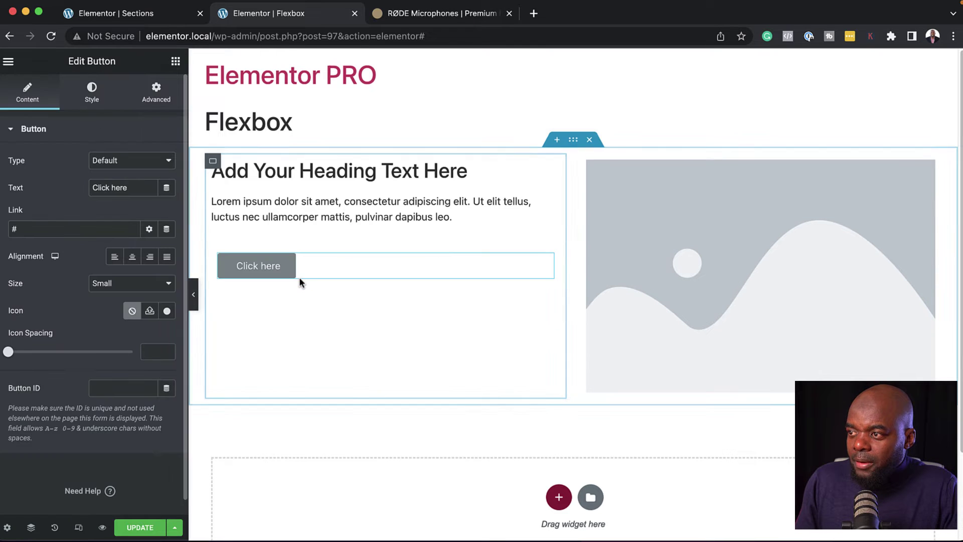
pyautogui.rightClick(546, 263)
pyautogui.click(583, 290)
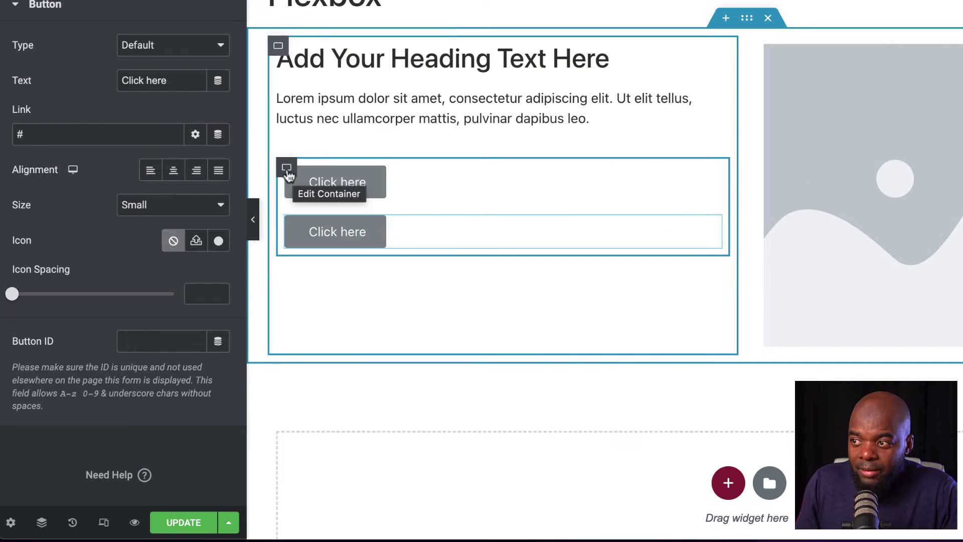
# - Set the button container to Row direction, try Space Between/Around/Evenly, finishing with Justify Content Center
pyautogui.click(286, 168)
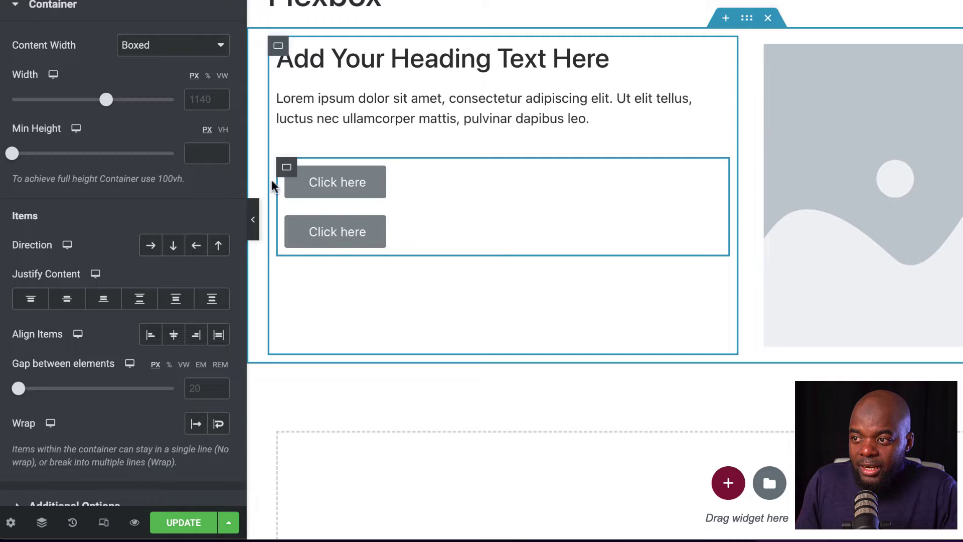
pyautogui.click(150, 246)
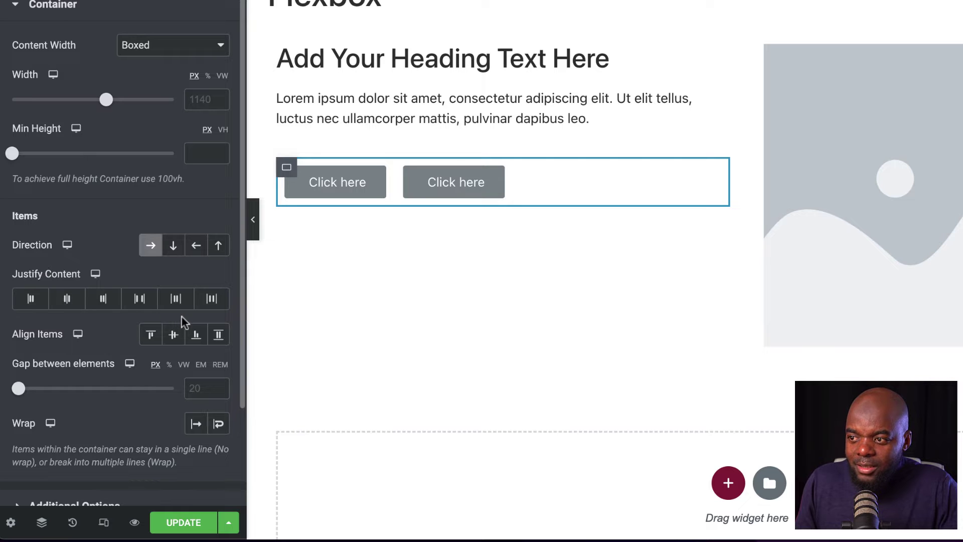
pyautogui.click(140, 300)
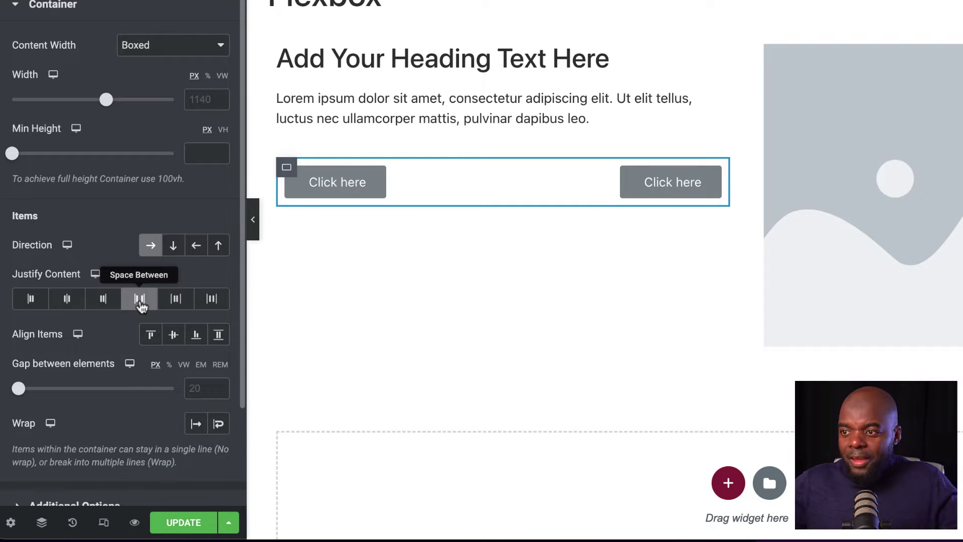
pyautogui.click(190, 304)
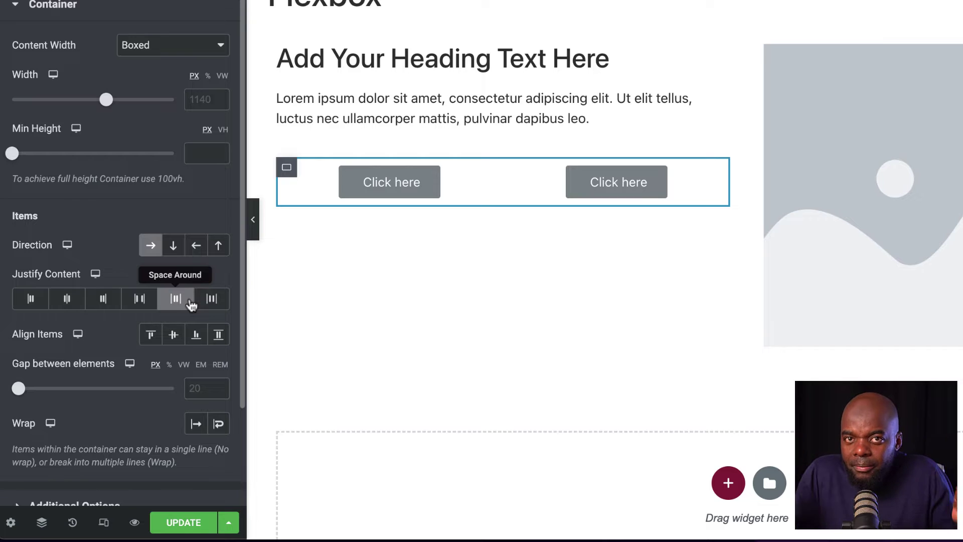
pyautogui.click(213, 302)
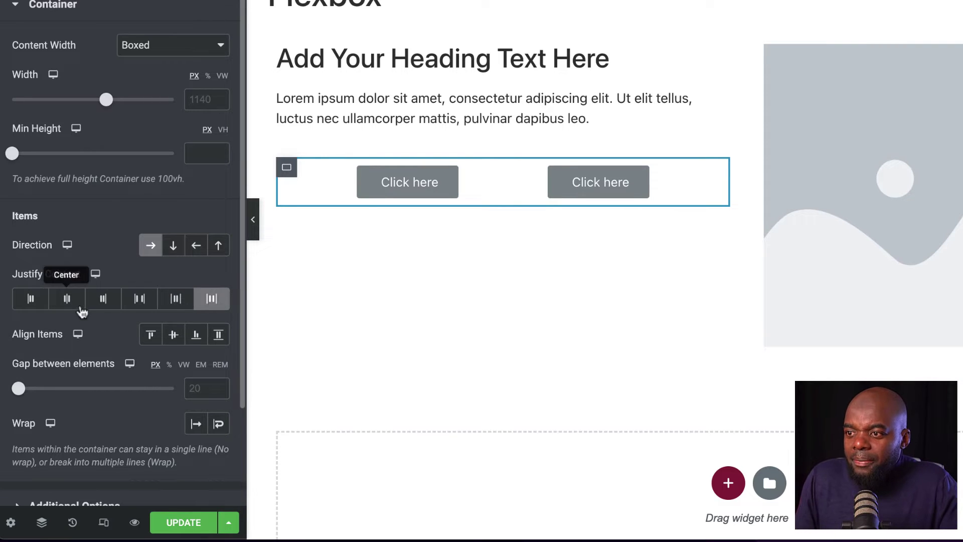
pyautogui.click(66, 302)
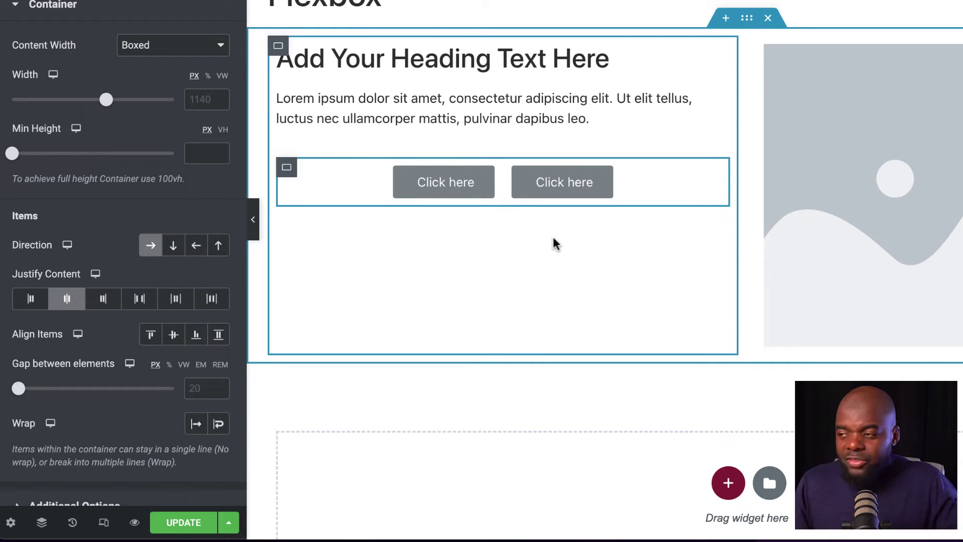
# - Justify the buttons to the start, set Min Height to VH, and vertically centre the text column
pyautogui.click(29, 300)
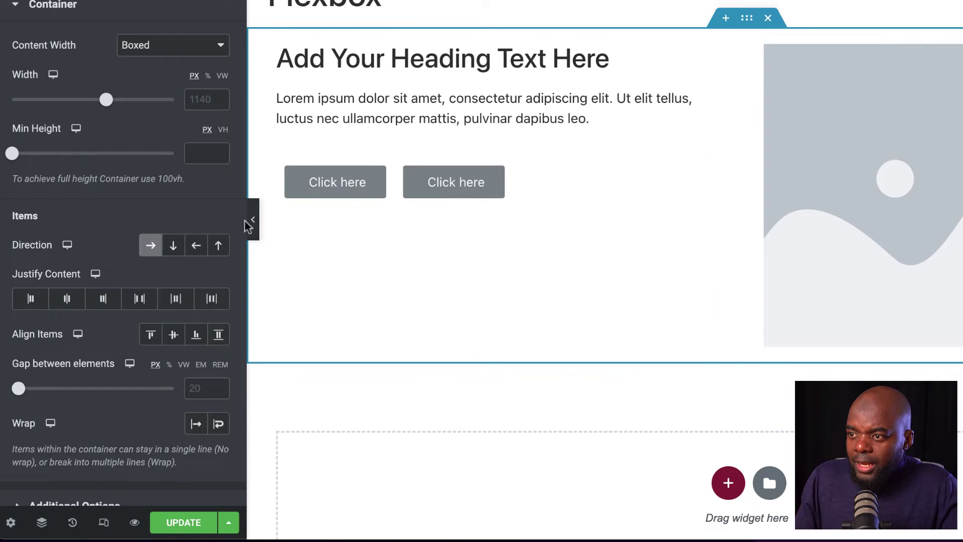
pyautogui.click(152, 247)
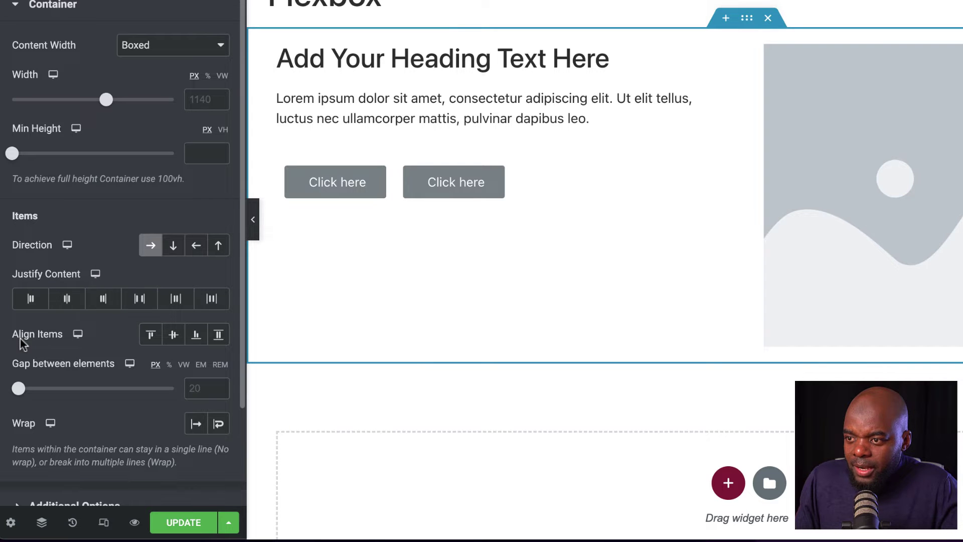
pyautogui.click(174, 338)
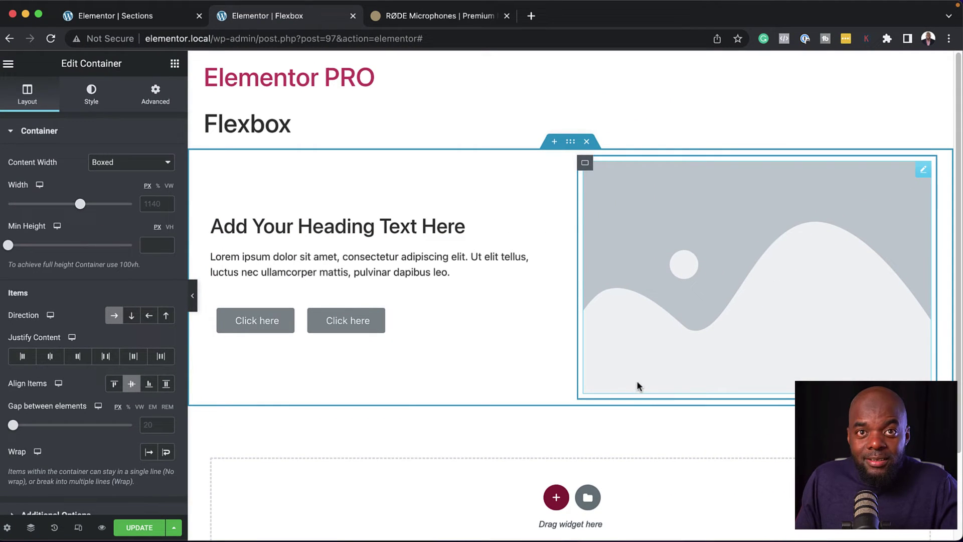
pyautogui.click(623, 352)
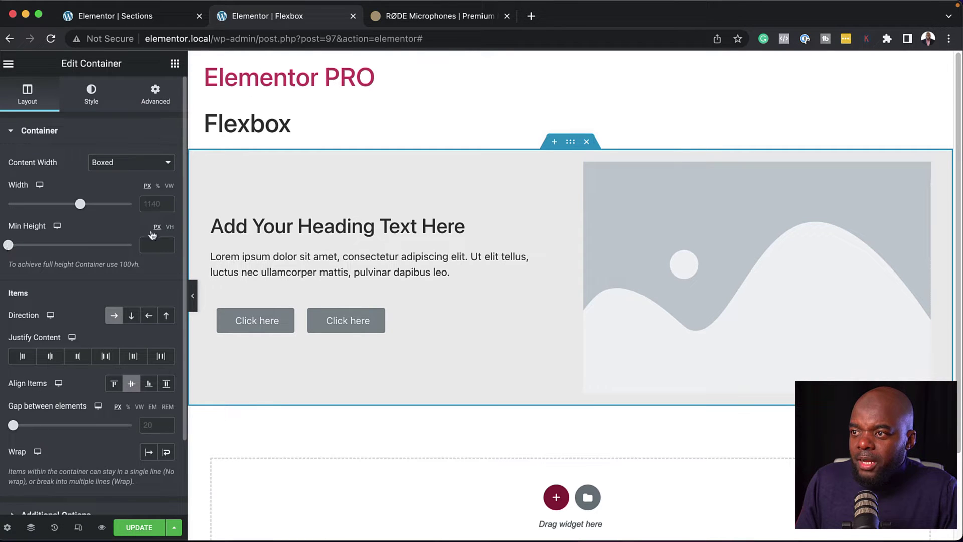
# - Set the first container's min height to 40 vh, then add a column container below with an Image widget
pyautogui.click(169, 228)
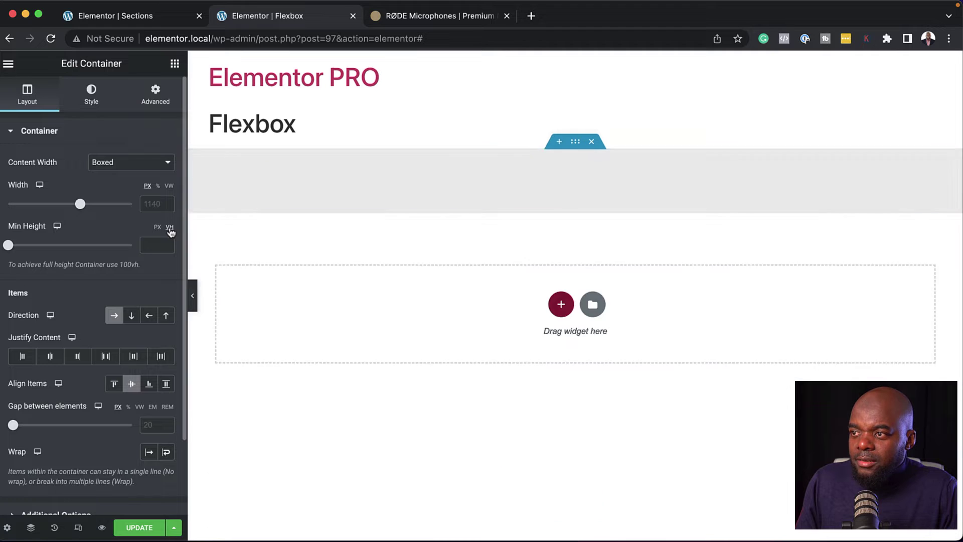
pyautogui.moveTo(8, 245); pyautogui.dragTo(105, 250)
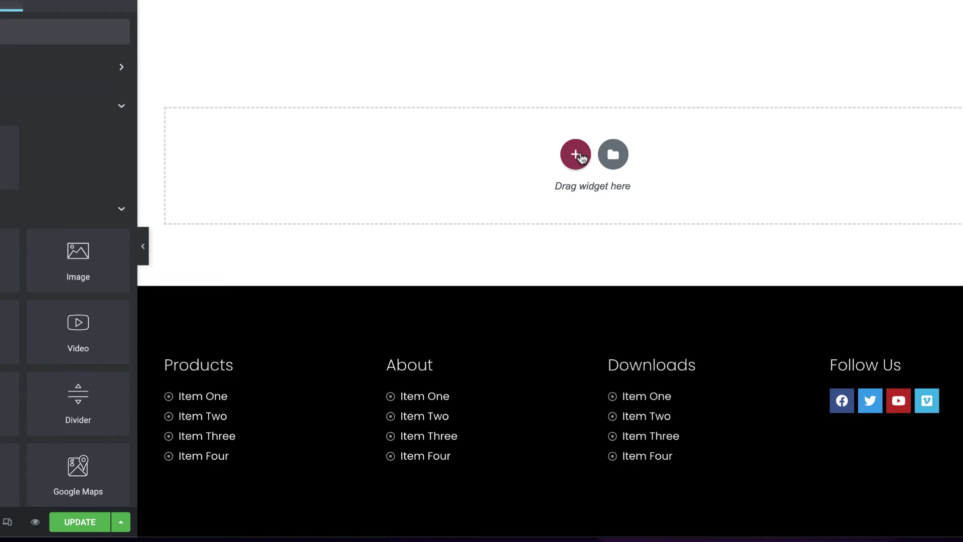
pyautogui.click(577, 156)
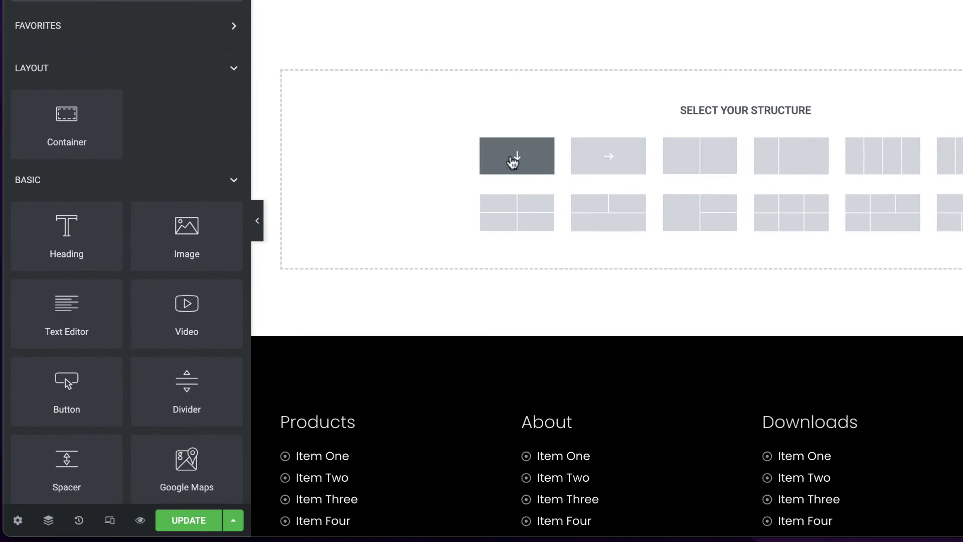
pyautogui.click(533, 151)
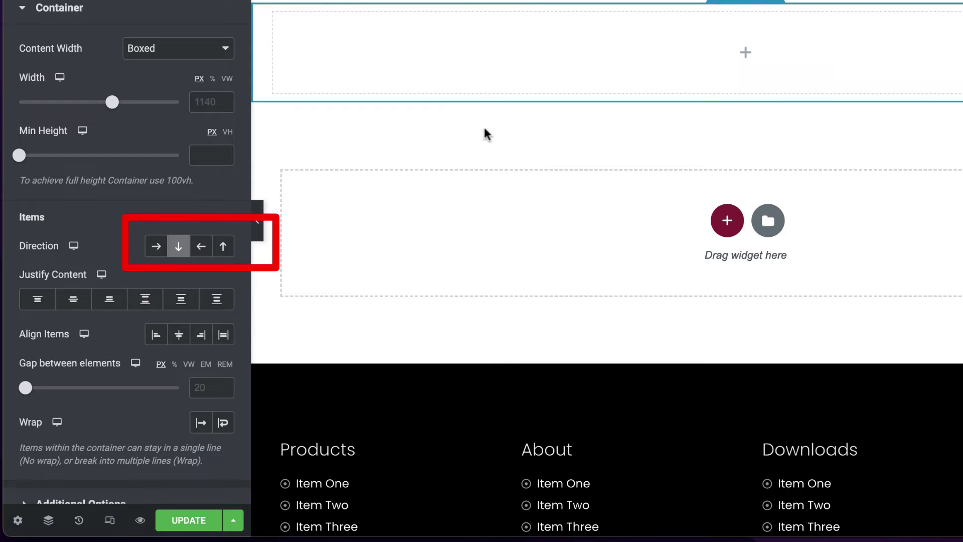
pyautogui.click(193, 32)
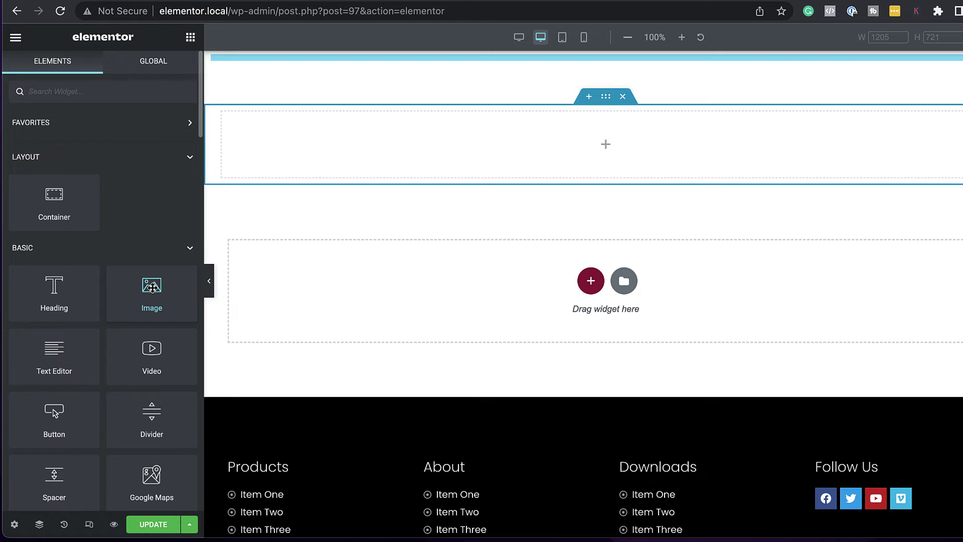
pyautogui.moveTo(153, 288); pyautogui.dragTo(362, 136)
# - Insert the concert camera photo into the Image widget from the Media Library
pyautogui.click(416, 234)
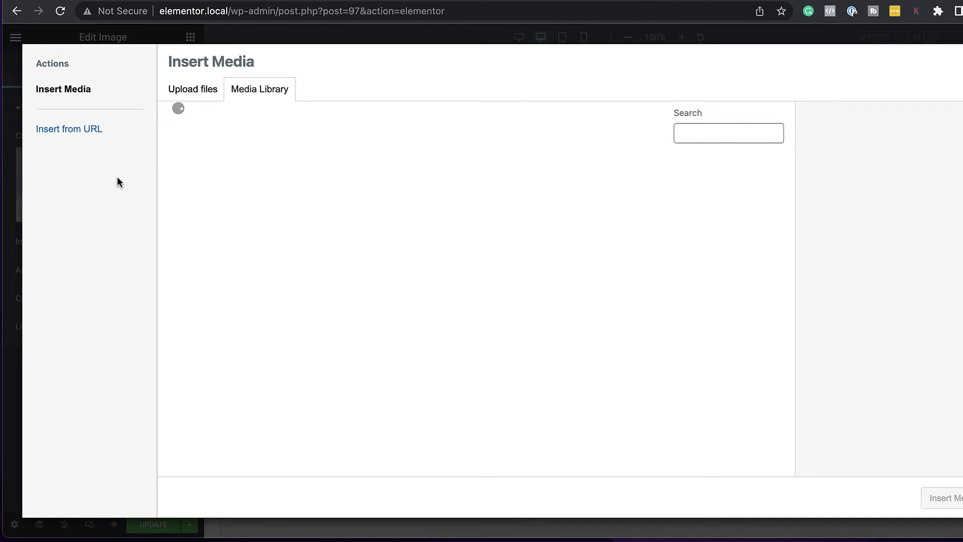
pyautogui.click(425, 202)
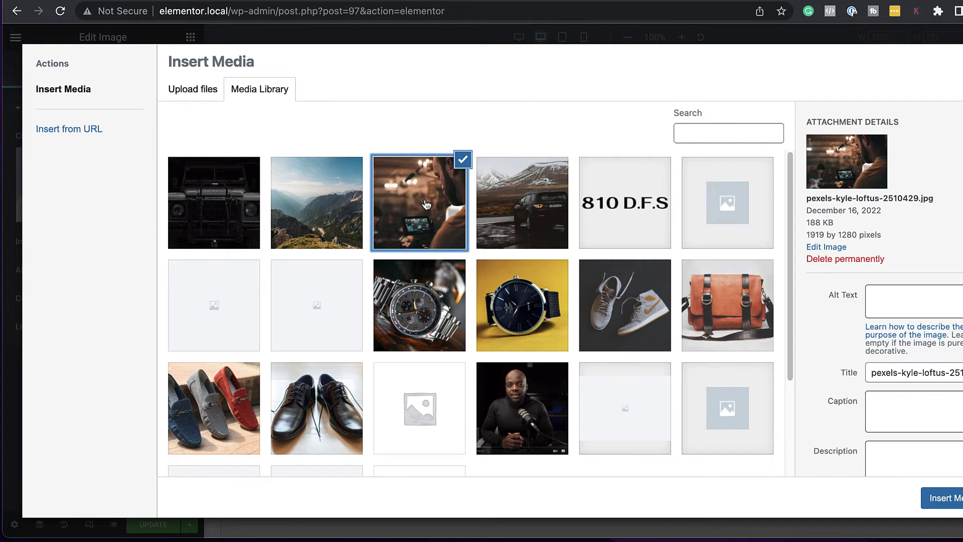
pyautogui.click(941, 498)
# - Duplicate the image widget twice
pyautogui.scroll(-3, 524, 331)
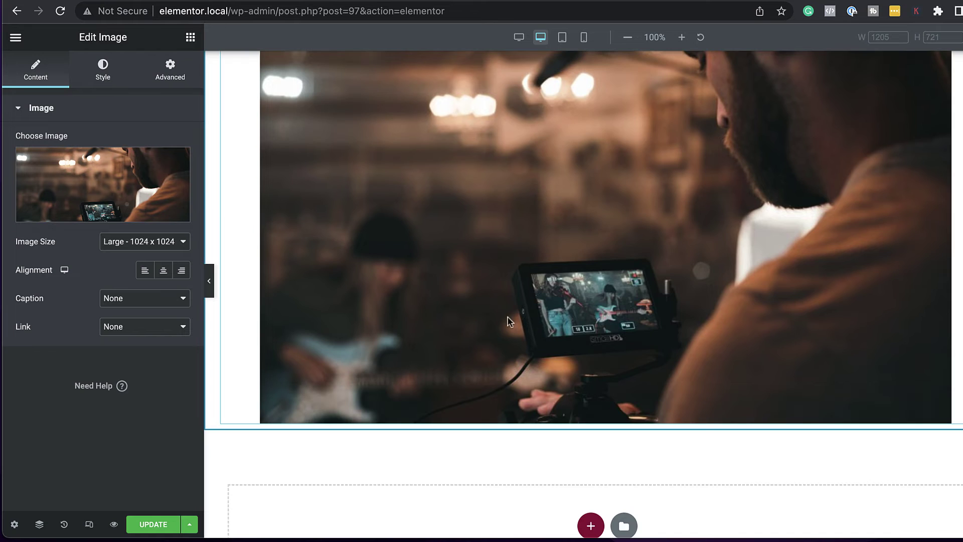
pyautogui.rightClick(408, 210)
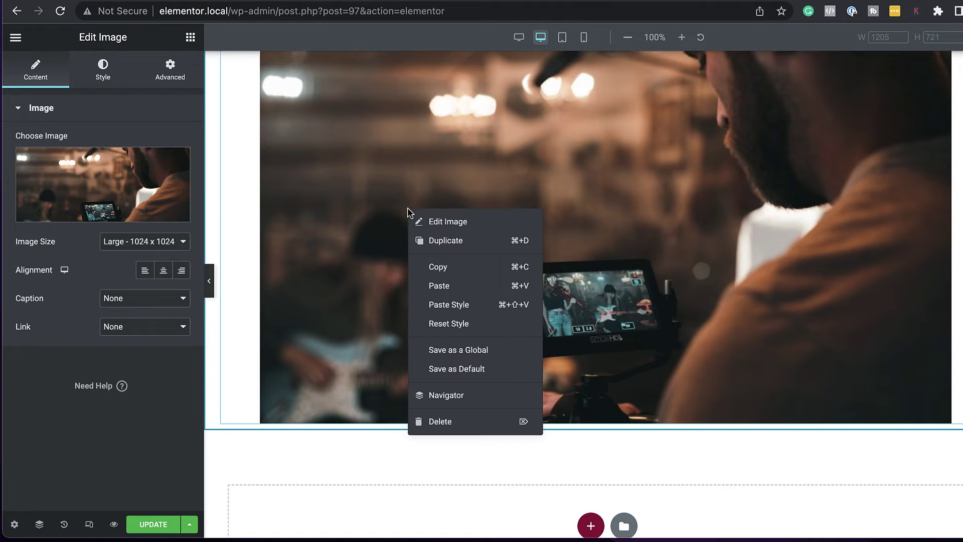
pyautogui.click(456, 240)
pyautogui.rightClick(422, 233)
pyautogui.click(453, 260)
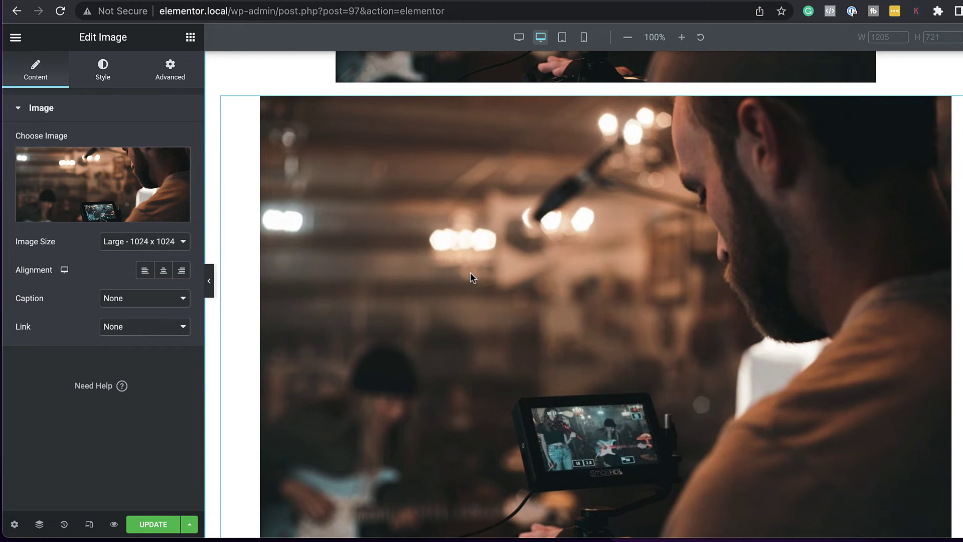
# - Replace the second image with the Land Rover photo
pyautogui.moveTo(128, 198)
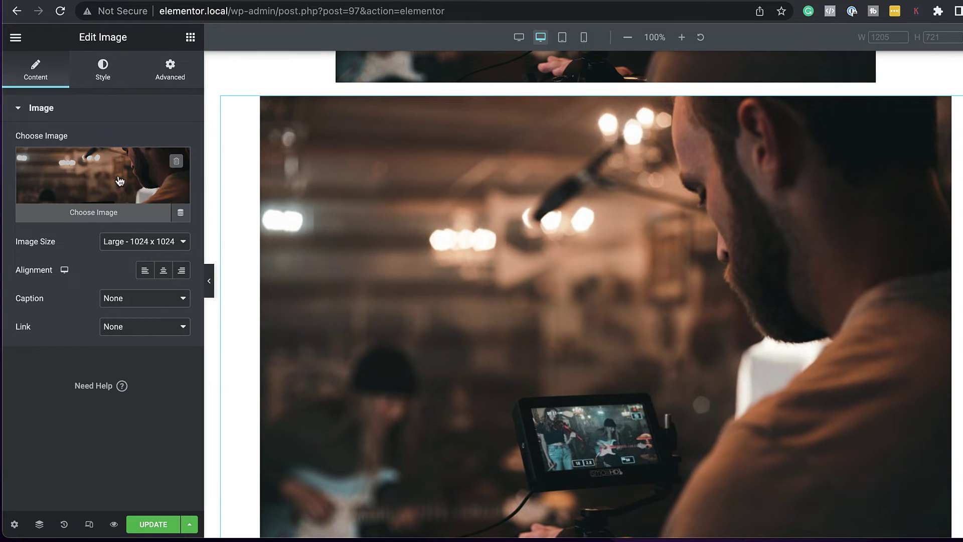
pyautogui.click(119, 181)
pyautogui.click(220, 209)
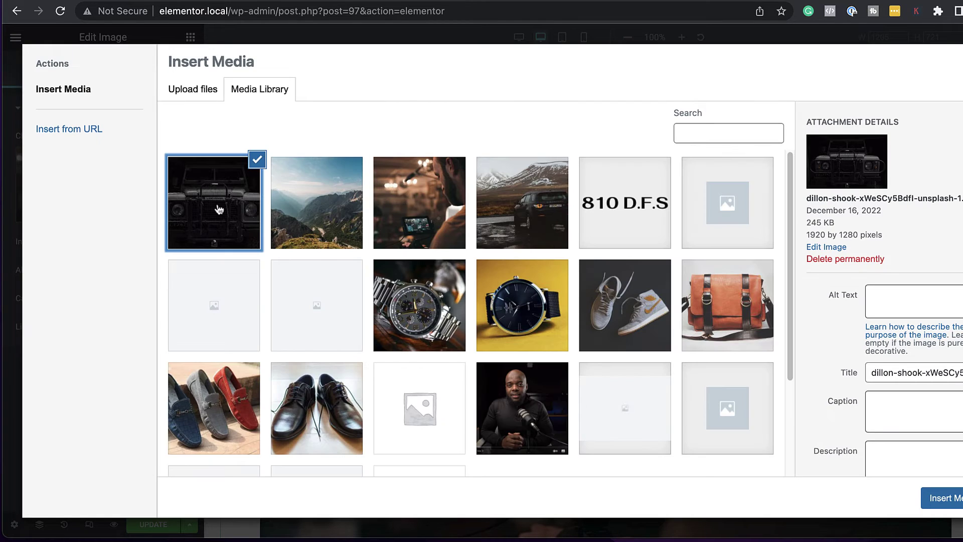
pyautogui.click(936, 488)
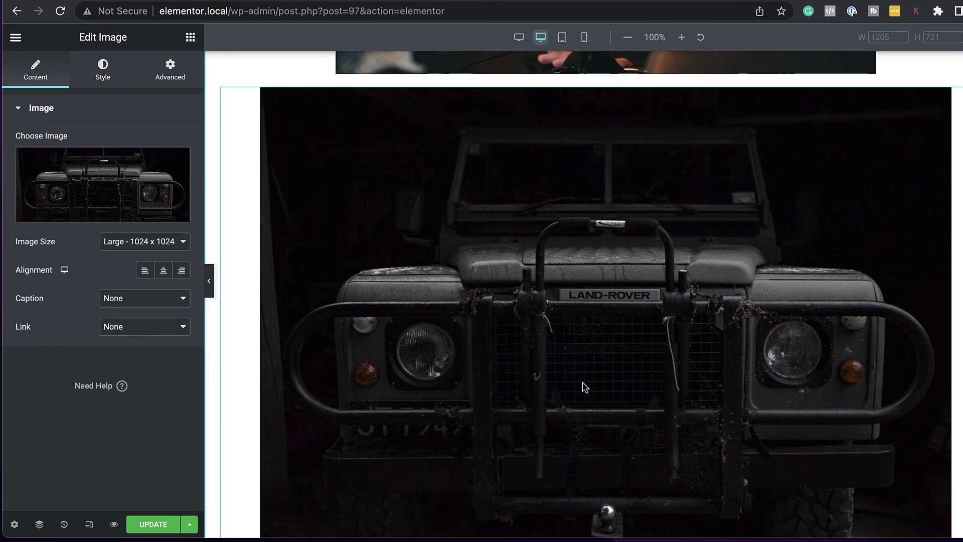
pyautogui.scroll(-8, 582, 387)
# - Replace the third image with the leather bag photo
pyautogui.click(472, 359)
pyautogui.scroll(-2, 326, 271)
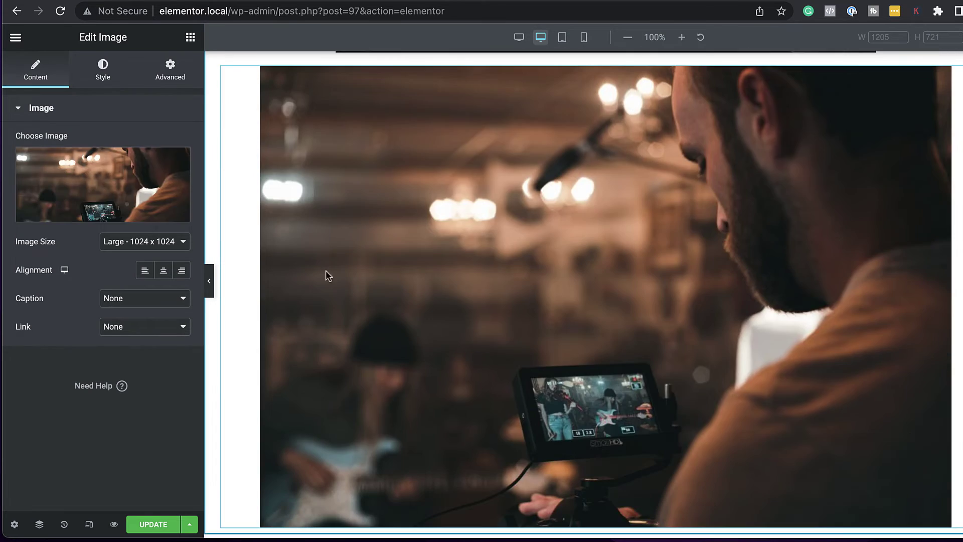
pyautogui.click(134, 181)
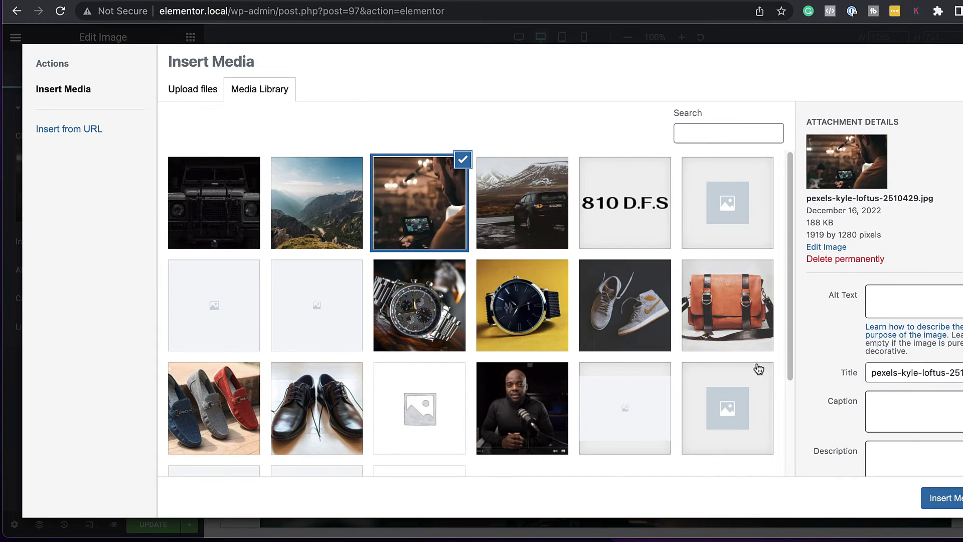
pyautogui.click(717, 320)
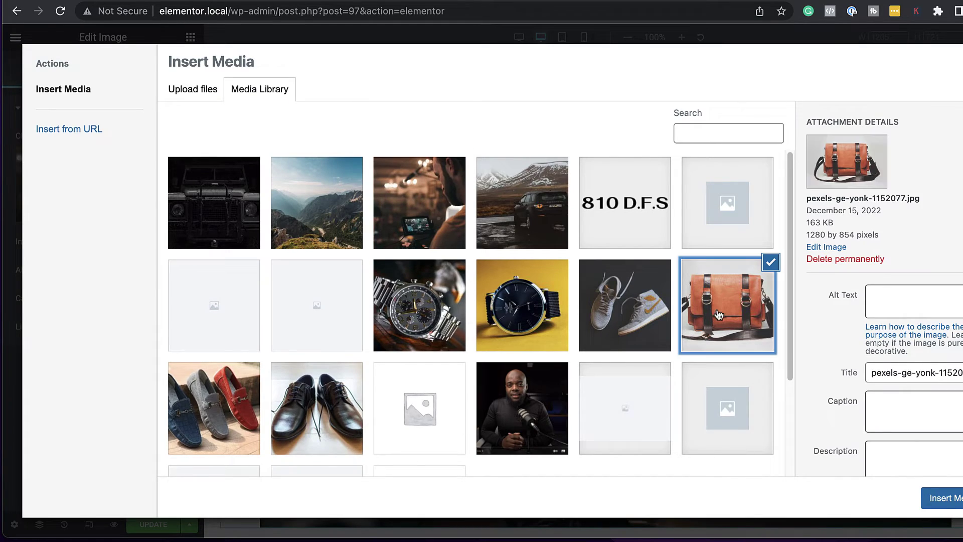
pyautogui.click(953, 499)
pyautogui.scroll(10, 828, 371)
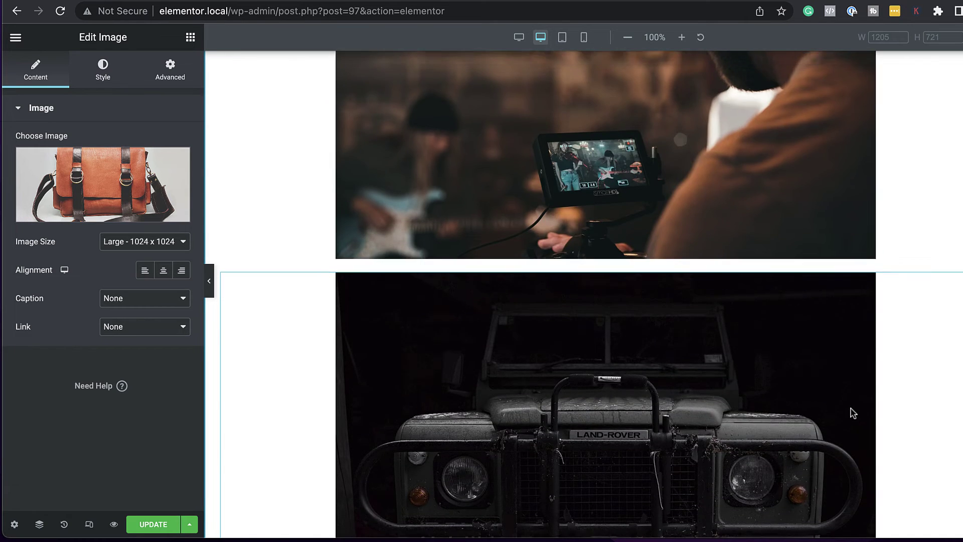
pyautogui.scroll(8, 852, 412)
pyautogui.scroll(-8, 852, 412)
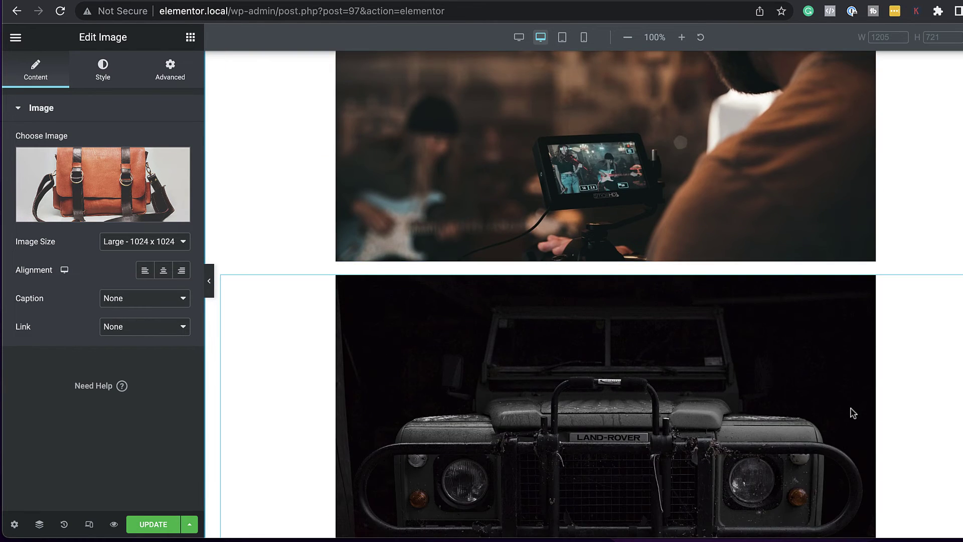
pyautogui.scroll(-10, 852, 412)
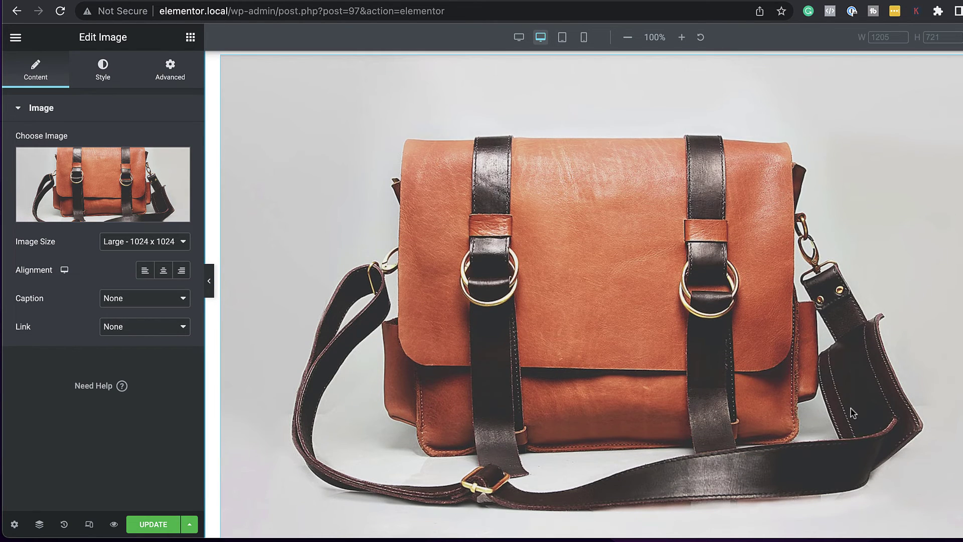
pyautogui.scroll(10, 853, 412)
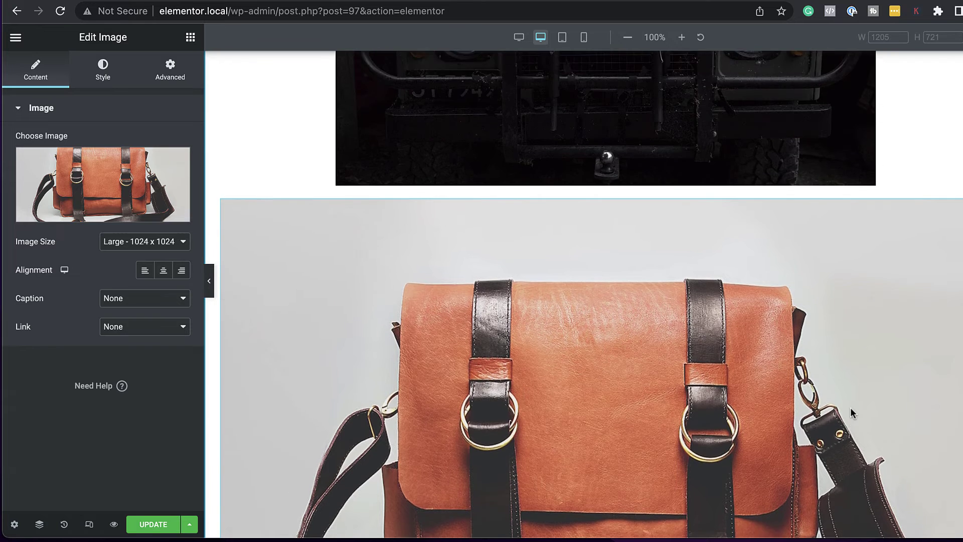
pyautogui.scroll(8, 852, 412)
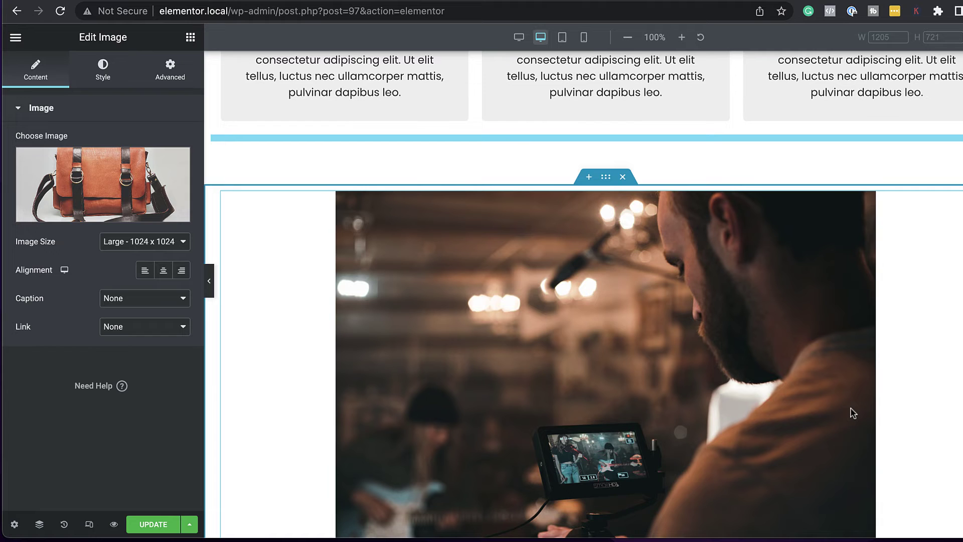
# - Set the image container's Direction to Row - reversed, putting the bag first and concert photo last
pyautogui.click(605, 177)
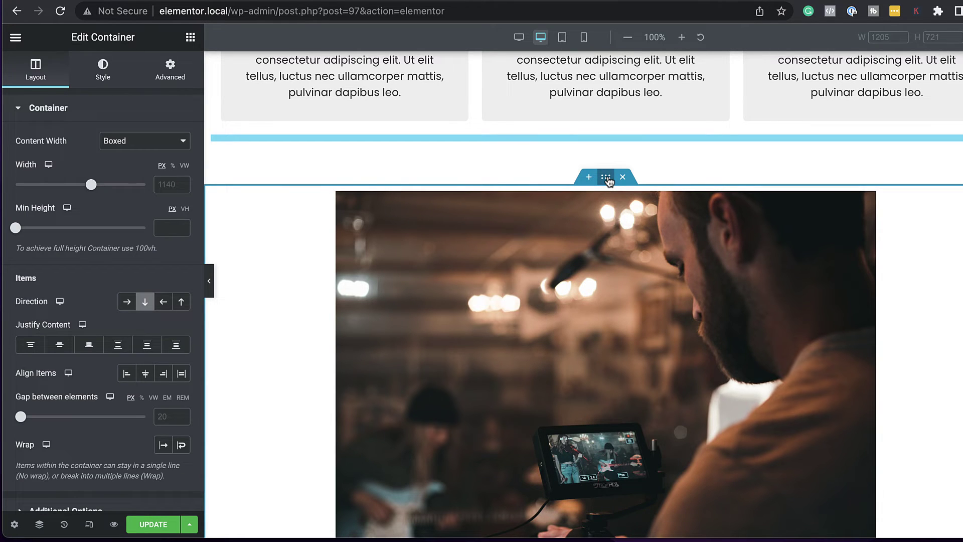
pyautogui.click(127, 302)
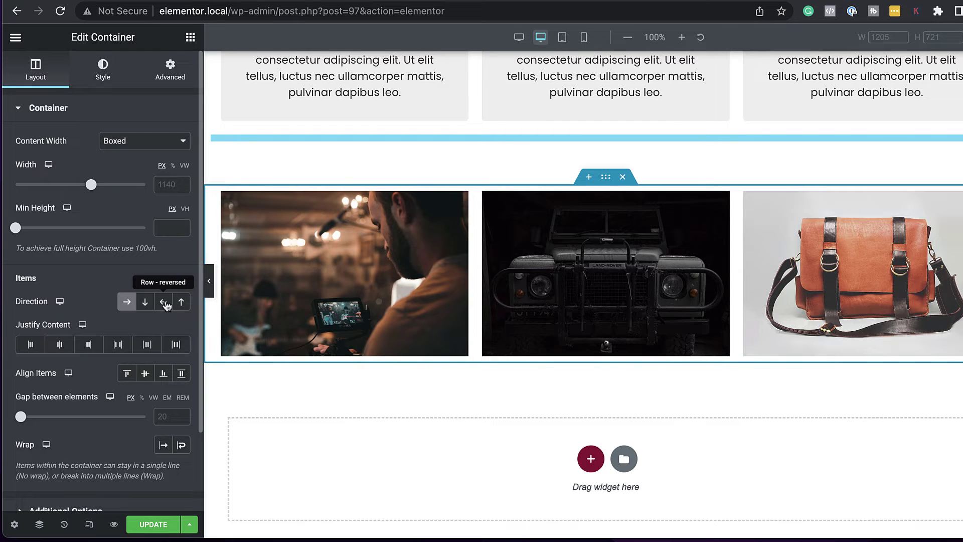
pyautogui.click(164, 303)
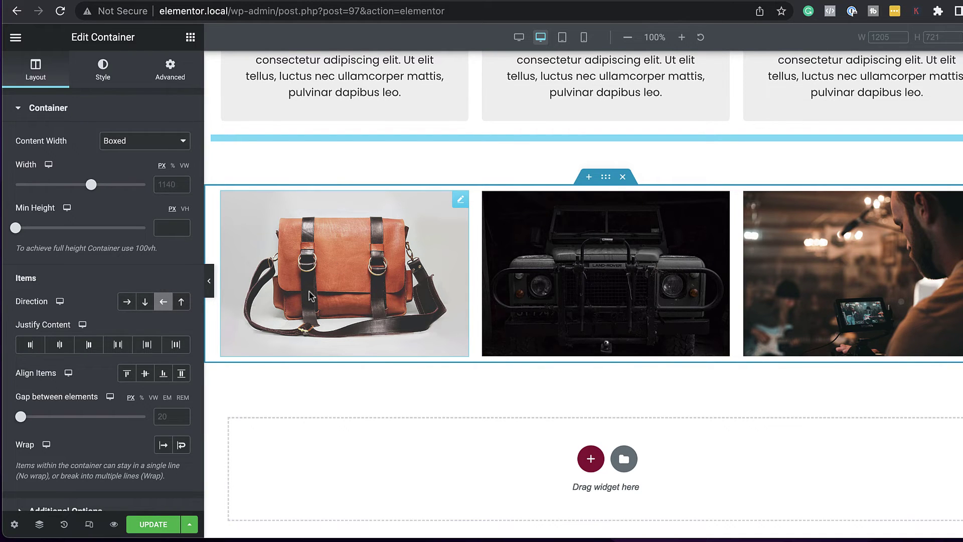
pyautogui.scroll(-2, 868, 414)
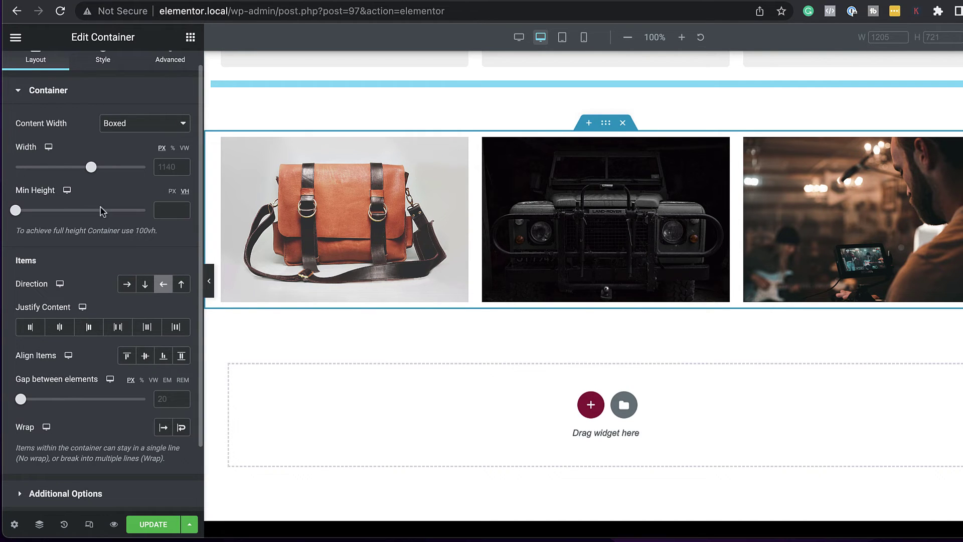
# - Give the image container an 80 vh minimum height and set Align Items to Center
pyautogui.scroll(1, 126, 311)
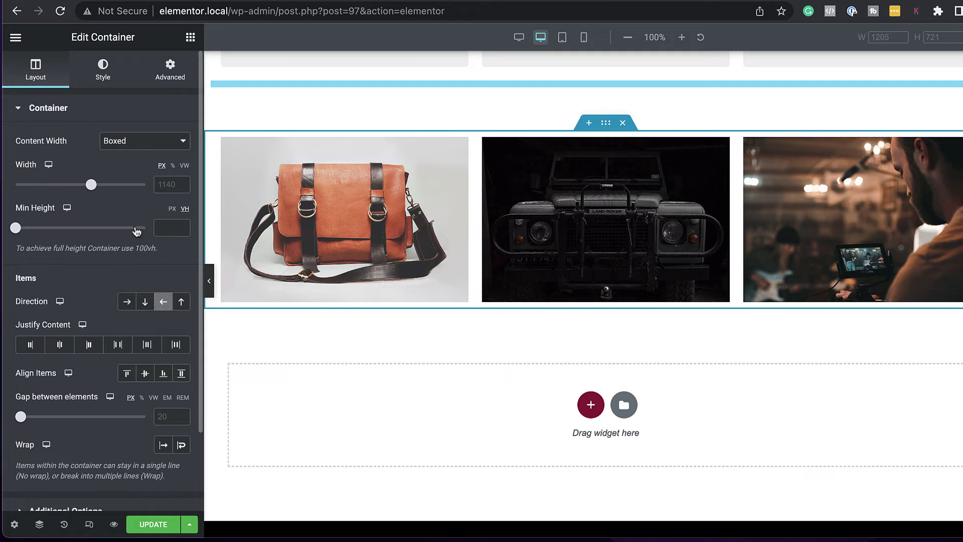
pyautogui.click(185, 209)
pyautogui.moveTo(20, 226); pyautogui.dragTo(123, 229)
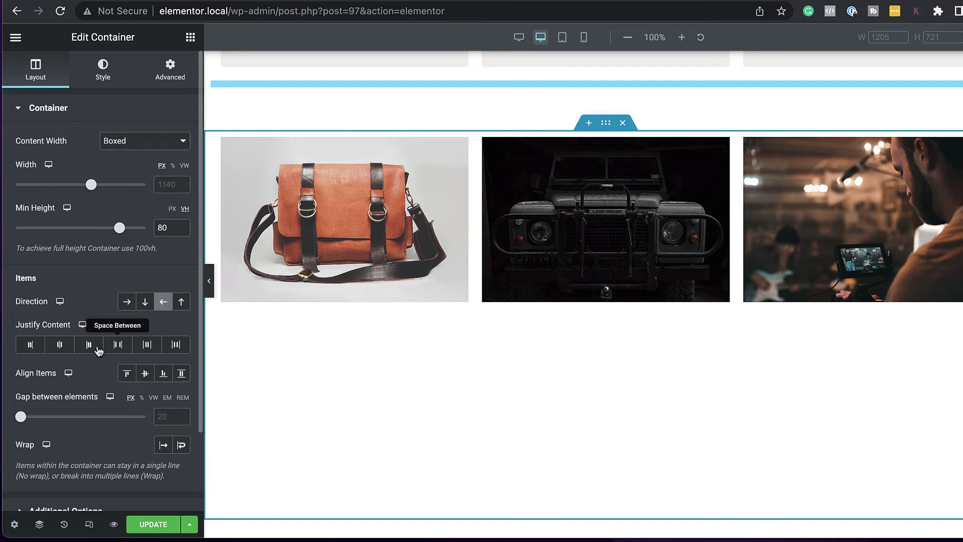
pyautogui.click(145, 373)
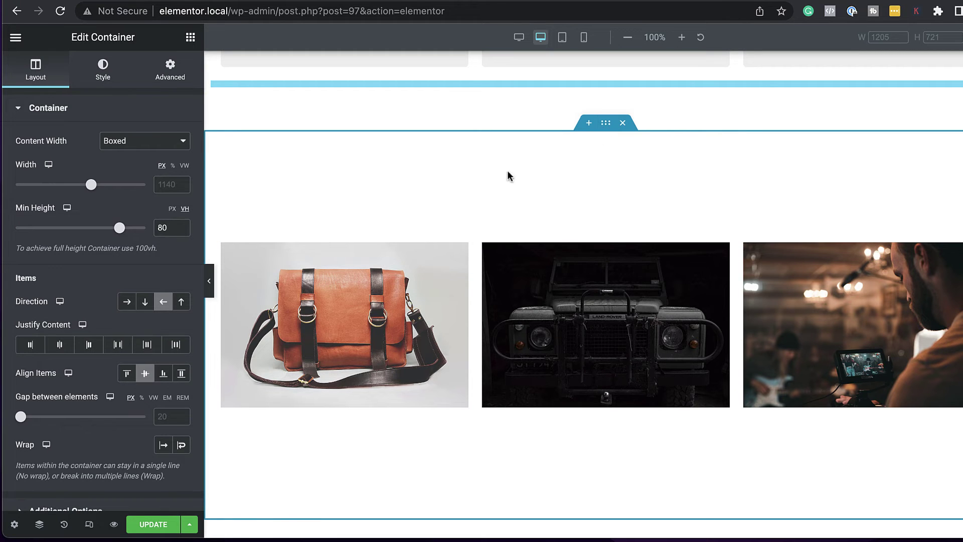
pyautogui.click(107, 77)
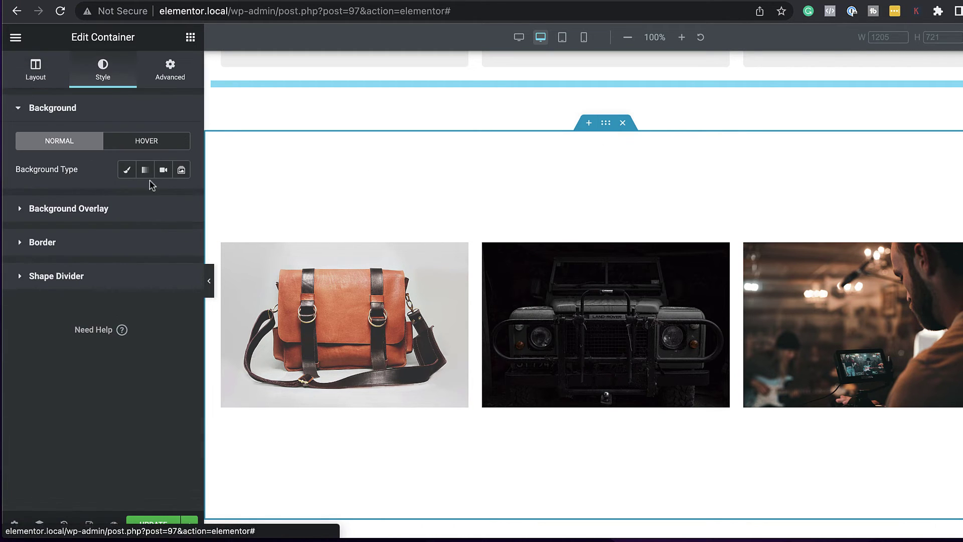
# - Set the photo container's classic background colour to near-black #121111
pyautogui.click(127, 170)
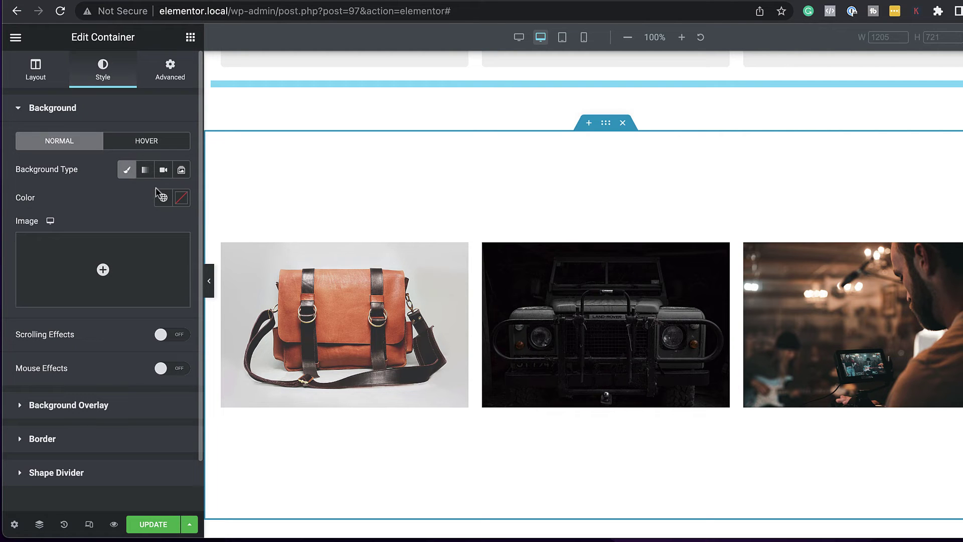
pyautogui.click(181, 198)
pyautogui.moveTo(59, 338); pyautogui.dragTo(33, 354)
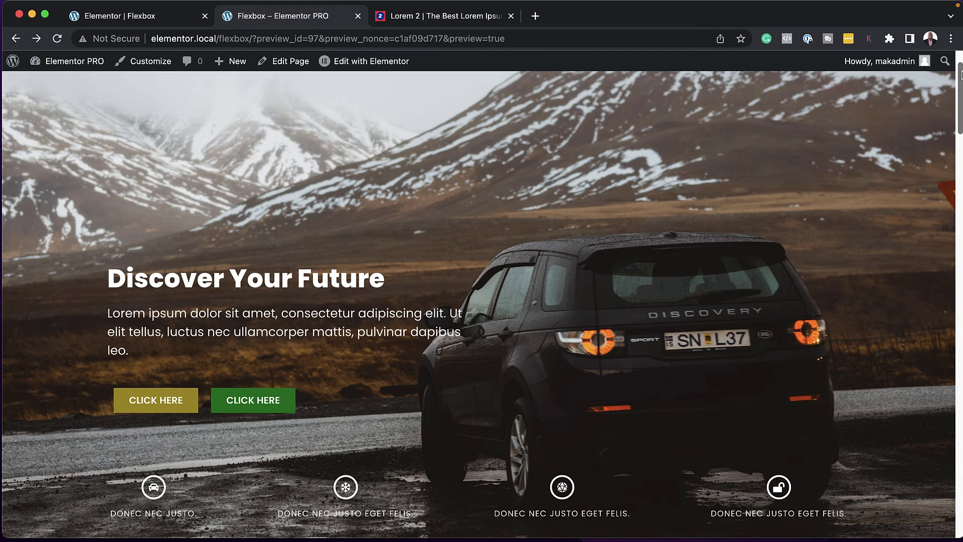
# - Drop a new empty Container beneath the dark three-photo section
pyautogui.moveTo(961, 75); pyautogui.dragTo(960, 200)
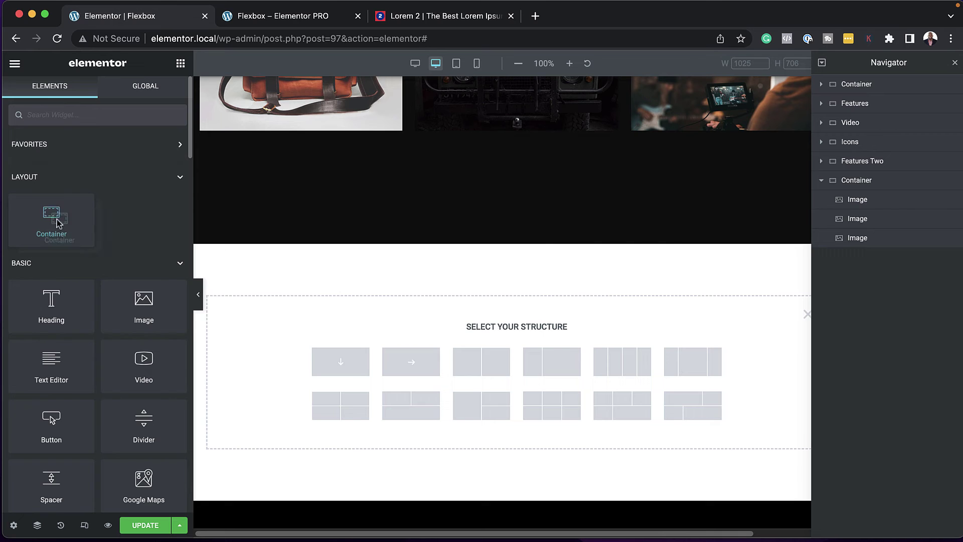
pyautogui.moveTo(51, 216); pyautogui.dragTo(399, 344)
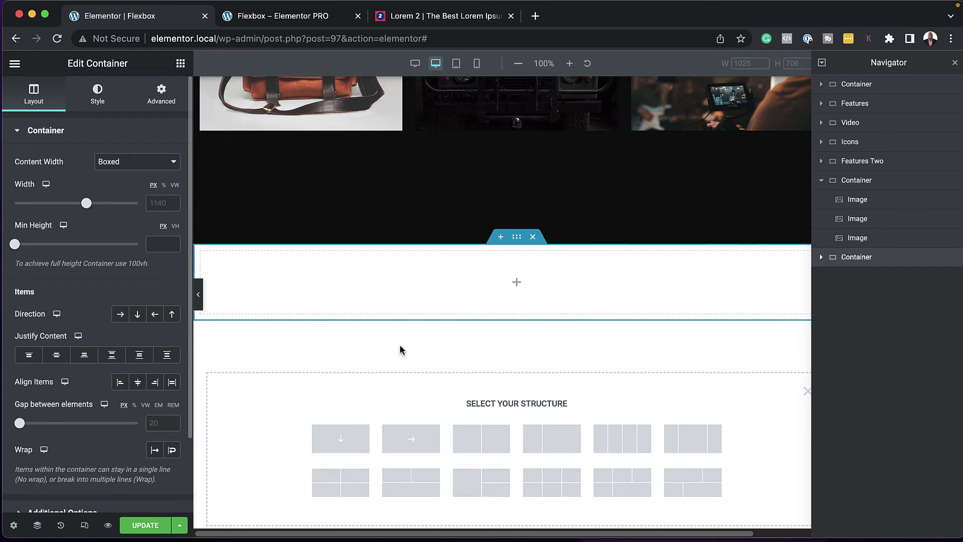
pyautogui.click(181, 64)
# - Add a Heading, a Text Editor paragraph, and a nested Container into the new container
pyautogui.moveTo(71, 305); pyautogui.dragTo(380, 266)
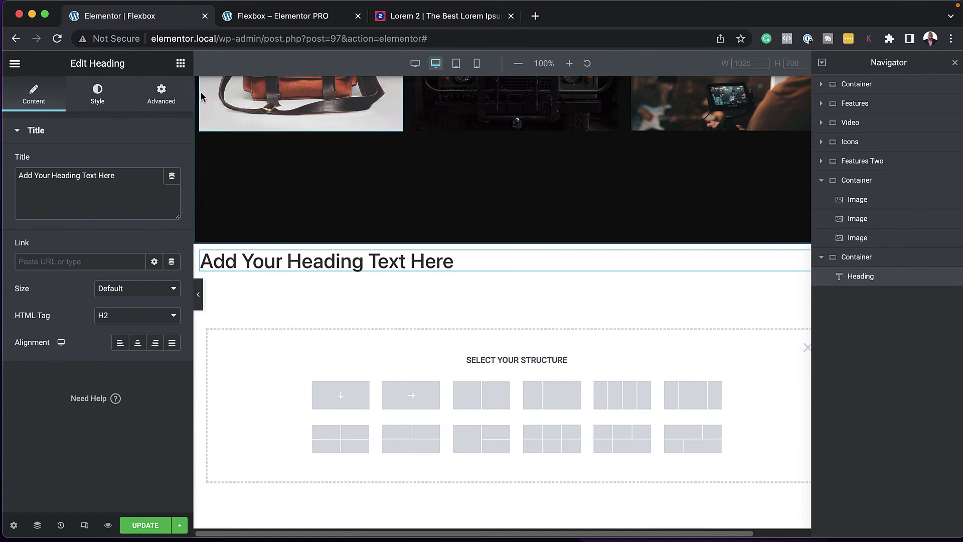
pyautogui.click(180, 64)
pyautogui.moveTo(48, 360); pyautogui.dragTo(339, 269)
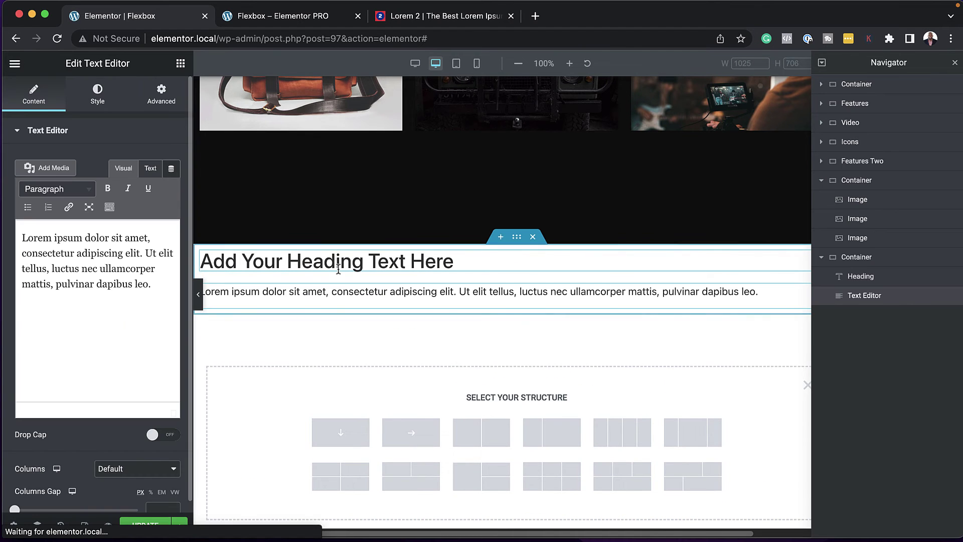
pyautogui.click(180, 64)
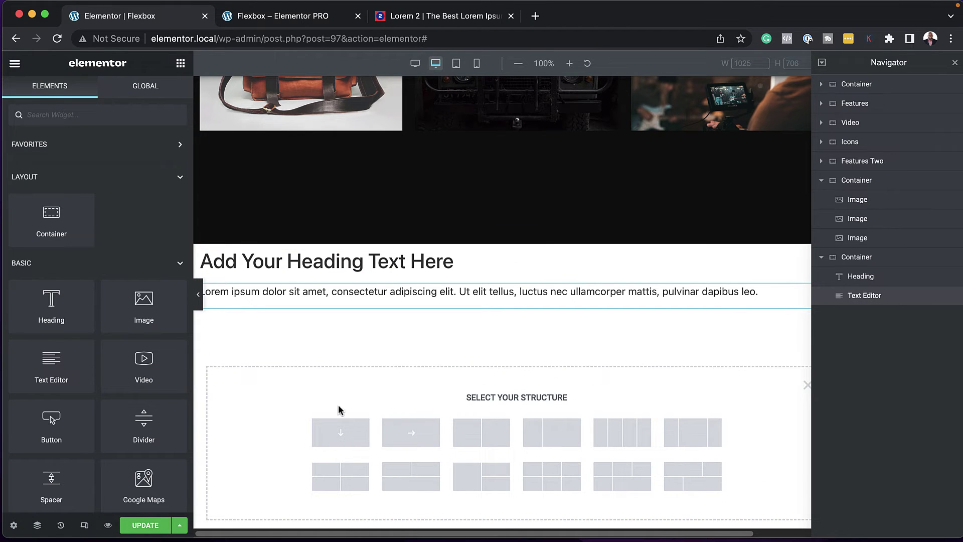
pyautogui.moveTo(52, 217); pyautogui.dragTo(315, 313)
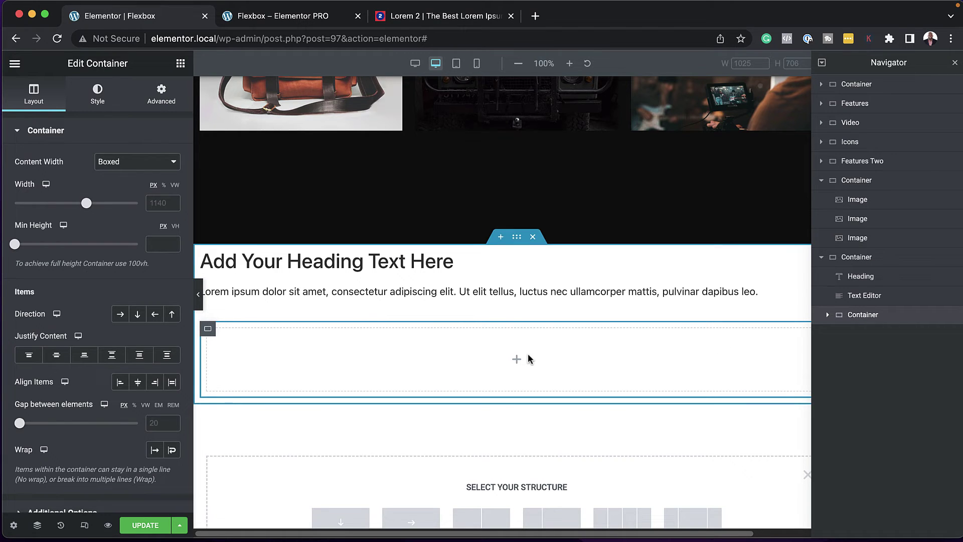
# - Add an Image widget with the leather bag photo to the nested container
pyautogui.click(180, 65)
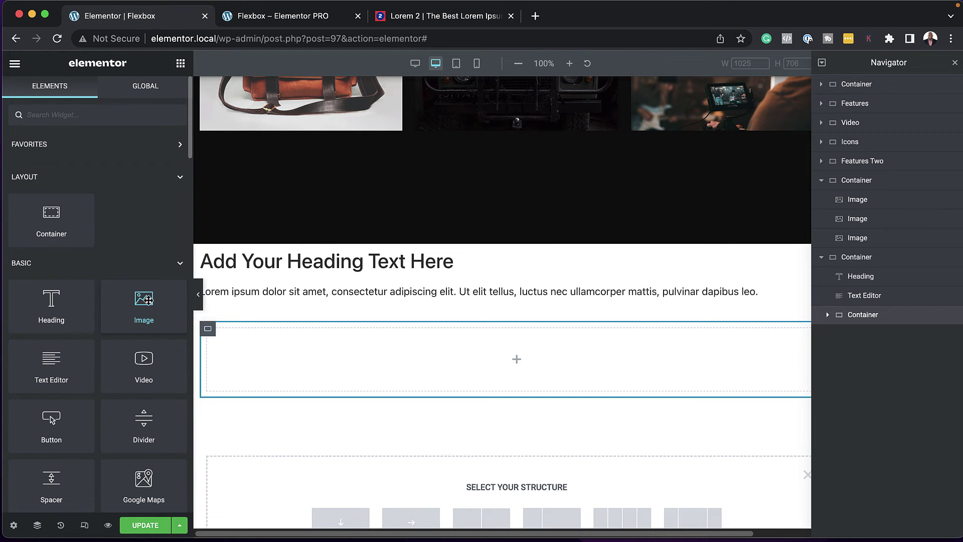
pyautogui.moveTo(145, 301); pyautogui.dragTo(268, 359)
pyautogui.click(119, 196)
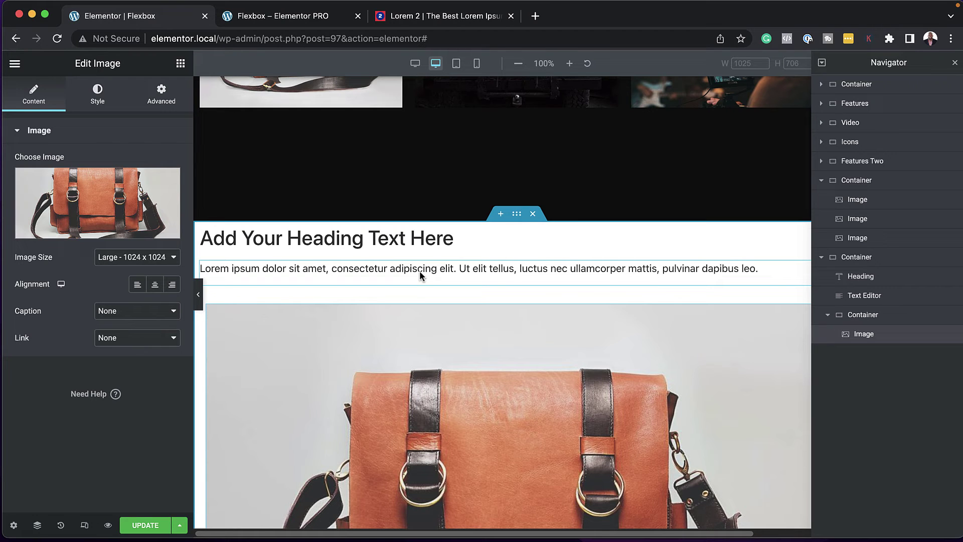
# - Set the outer container's Align Items to Center so the heading and paragraph are centred
pyautogui.click(518, 215)
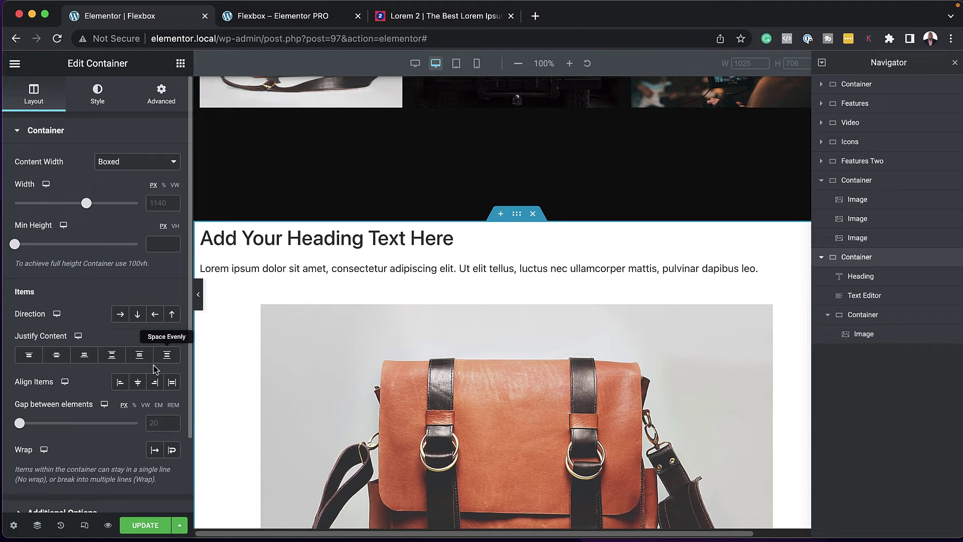
pyautogui.click(138, 382)
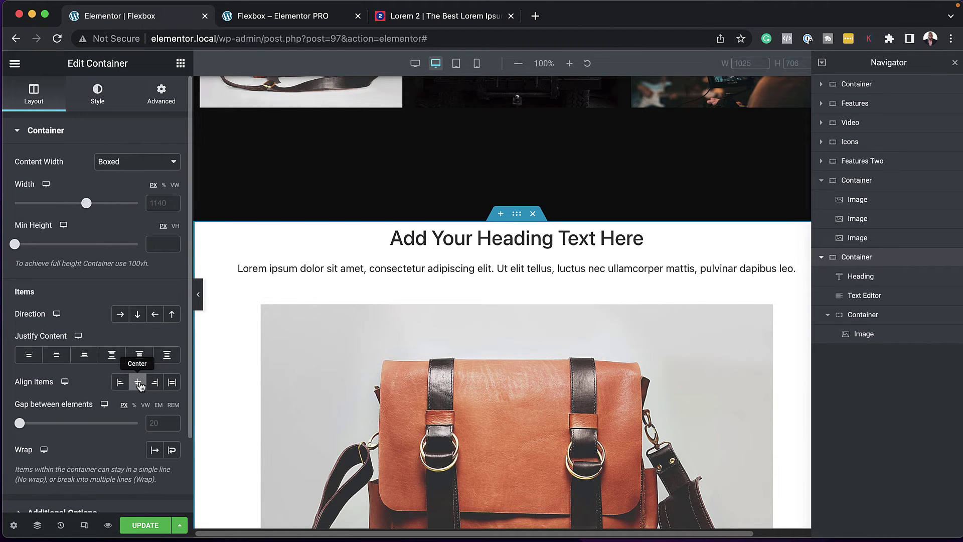
pyautogui.scroll(-3, 442, 322)
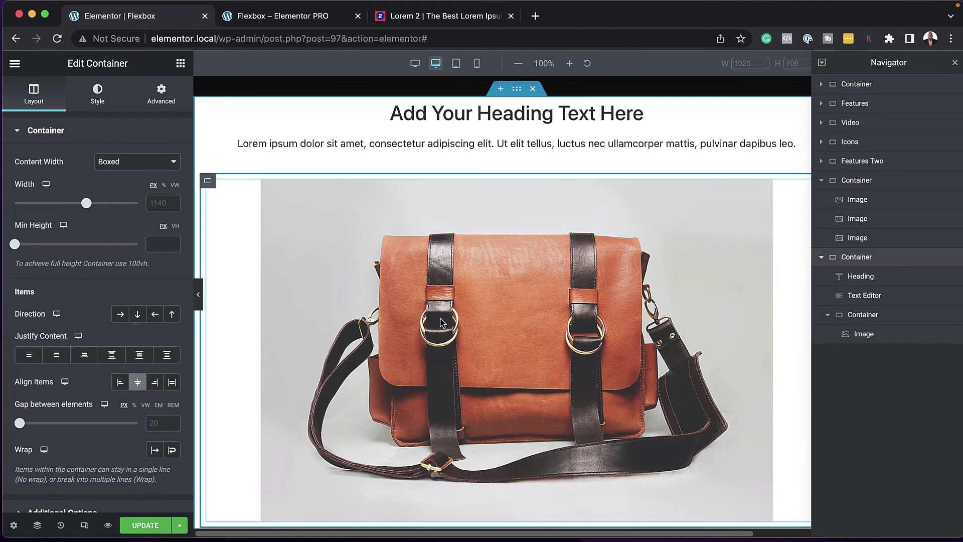
pyautogui.click(208, 182)
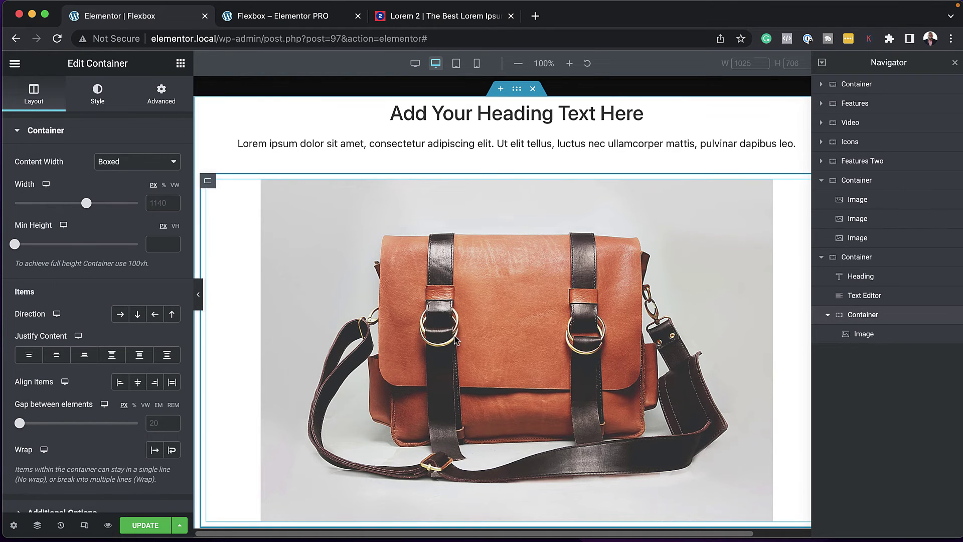
pyautogui.scroll(-5, 570, 368)
pyautogui.scroll(1, 571, 373)
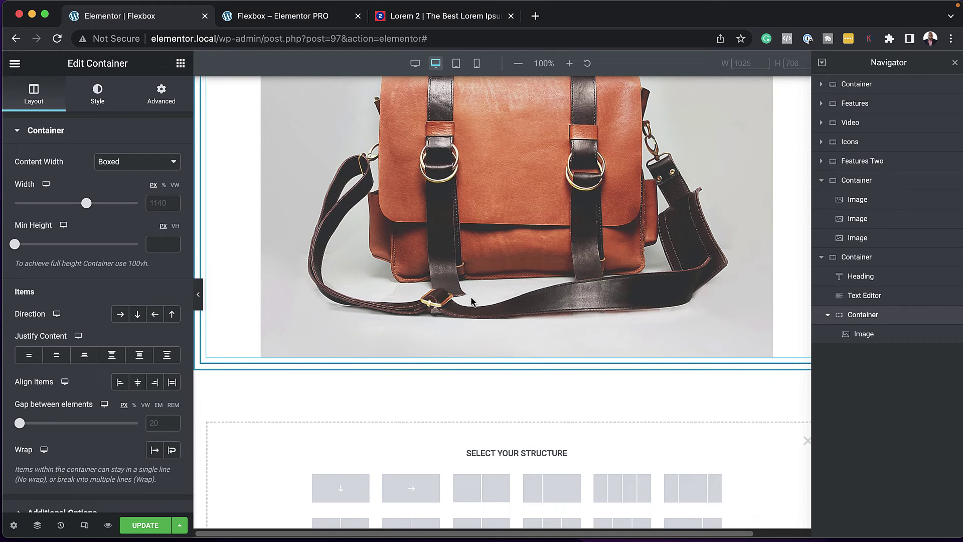
# - Add a second container below the bag photo and set their parent container's Direction to Row
pyautogui.click(180, 65)
pyautogui.moveTo(54, 214); pyautogui.dragTo(307, 357)
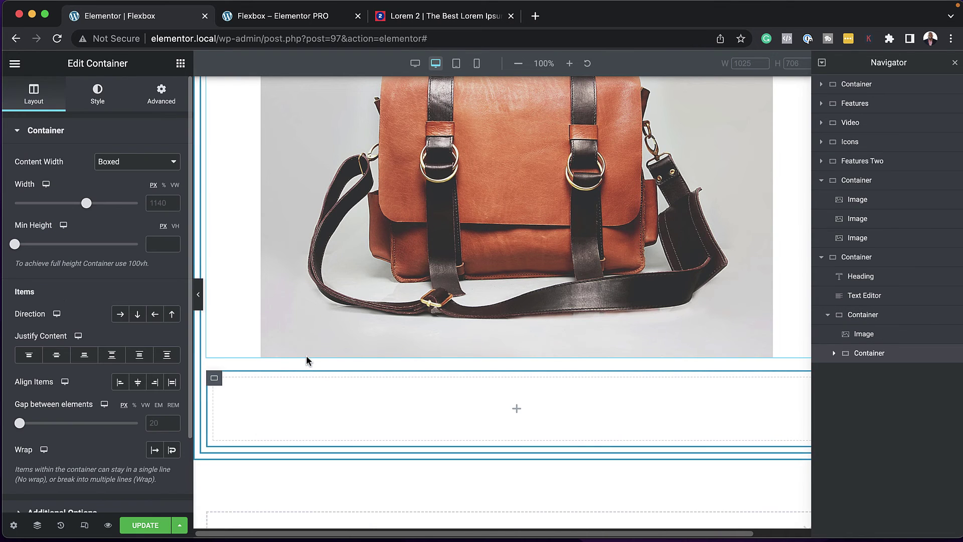
pyautogui.scroll(1, 528, 373)
pyautogui.scroll(3, 528, 373)
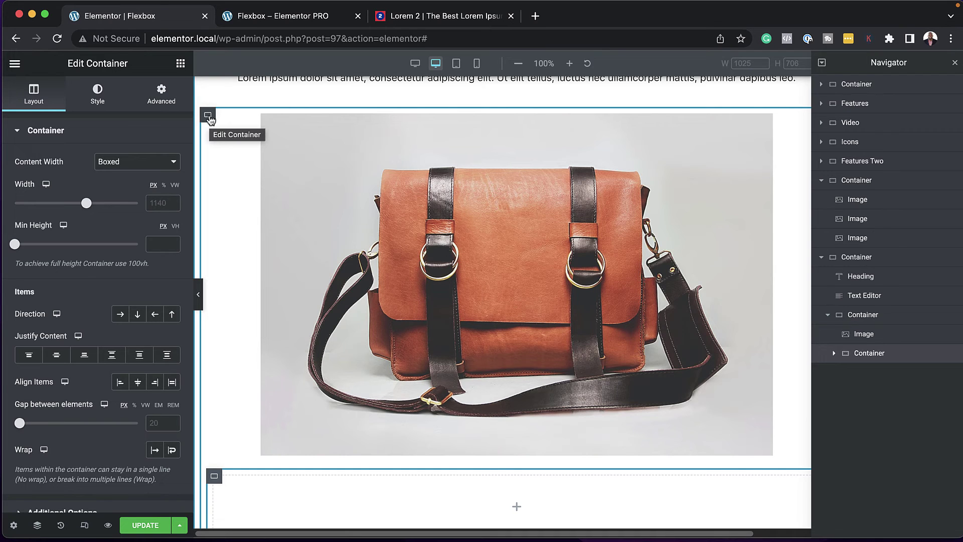
pyautogui.click(210, 119)
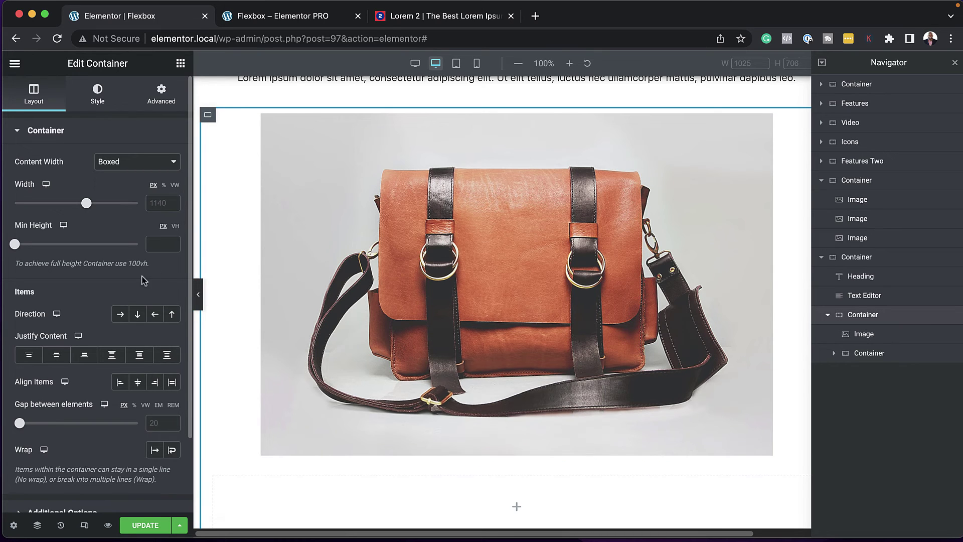
pyautogui.click(124, 318)
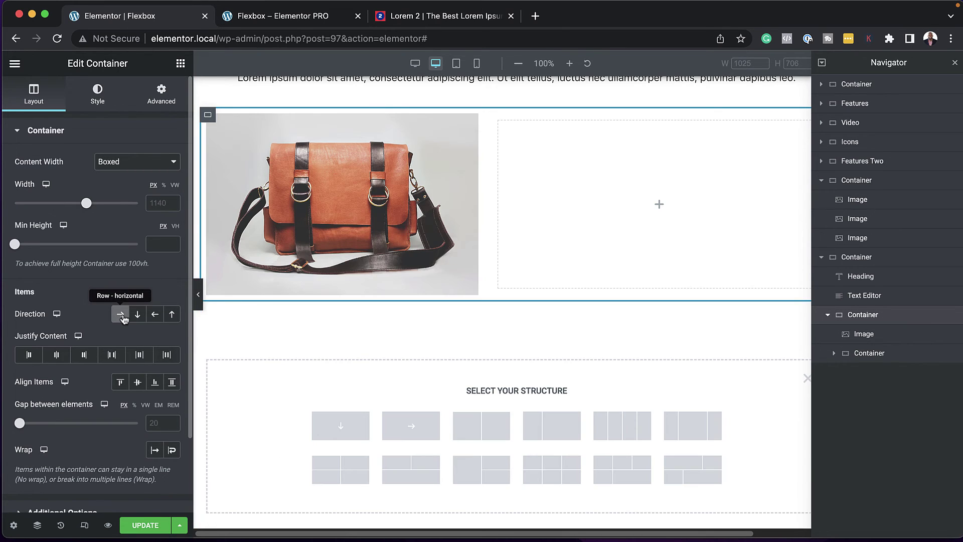
pyautogui.scroll(2, 426, 301)
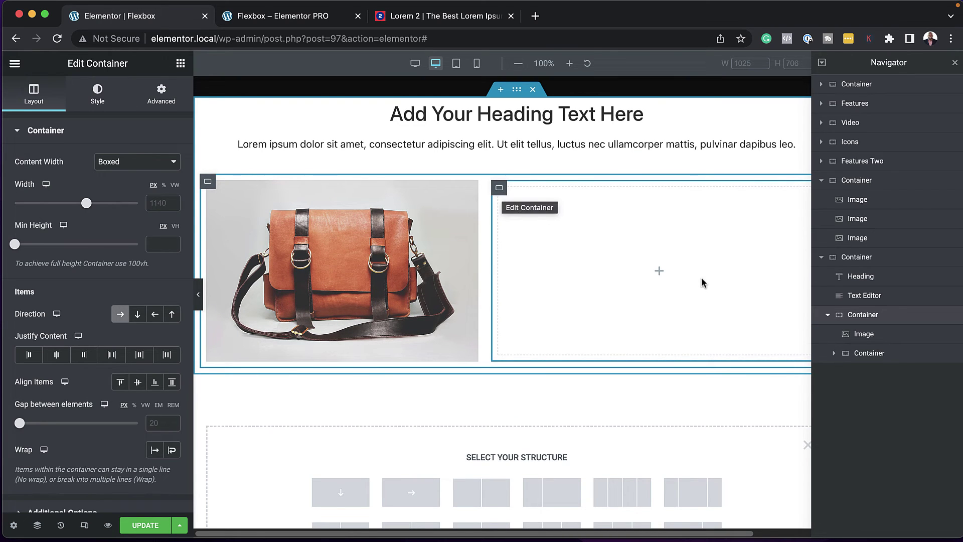
# - Add an Icon Box to the empty container and give it the Connectdevelop hexagon icon
pyautogui.click(180, 64)
pyautogui.scroll(-8, 150, 149)
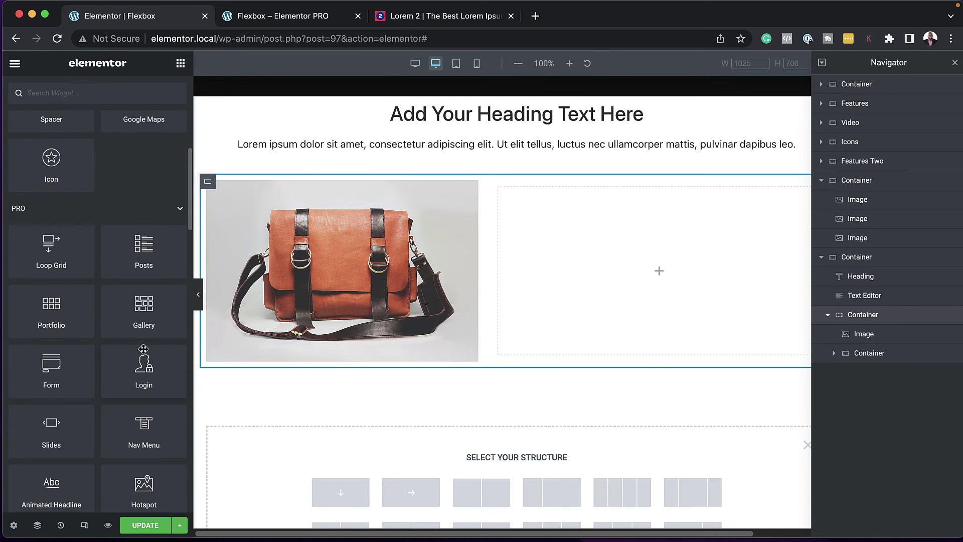
pyautogui.scroll(1, 141, 122)
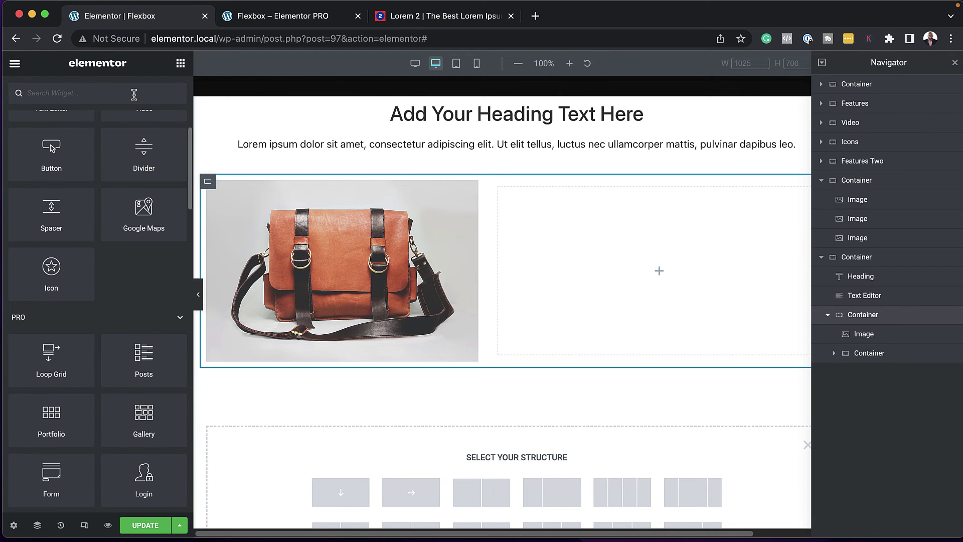
pyautogui.write('icon')
pyautogui.moveTo(144, 159); pyautogui.dragTo(632, 261)
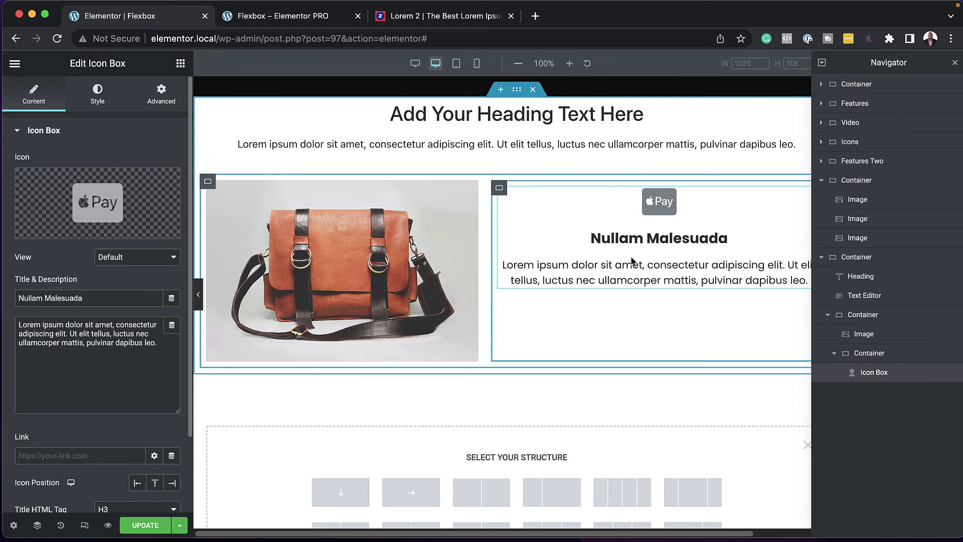
pyautogui.click(146, 202)
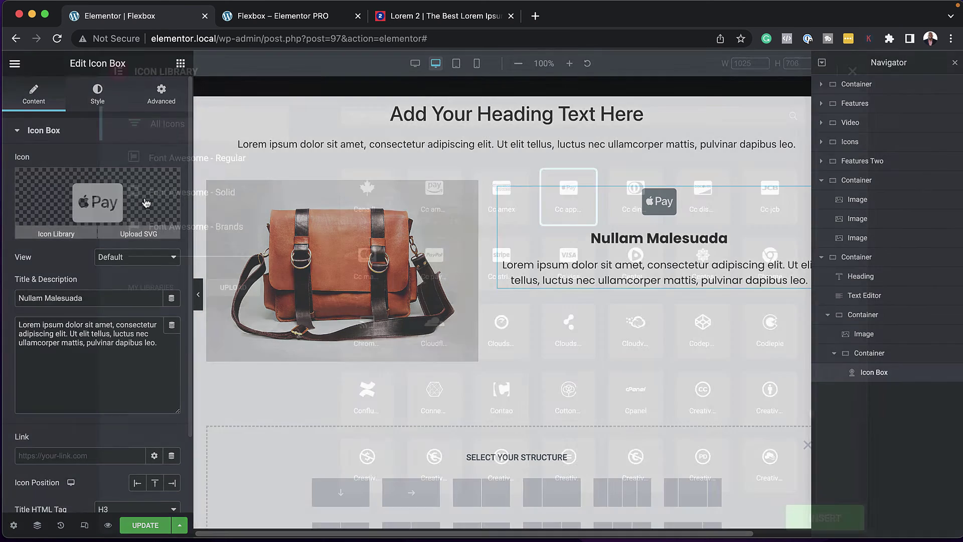
pyautogui.scroll(-2, 581, 368)
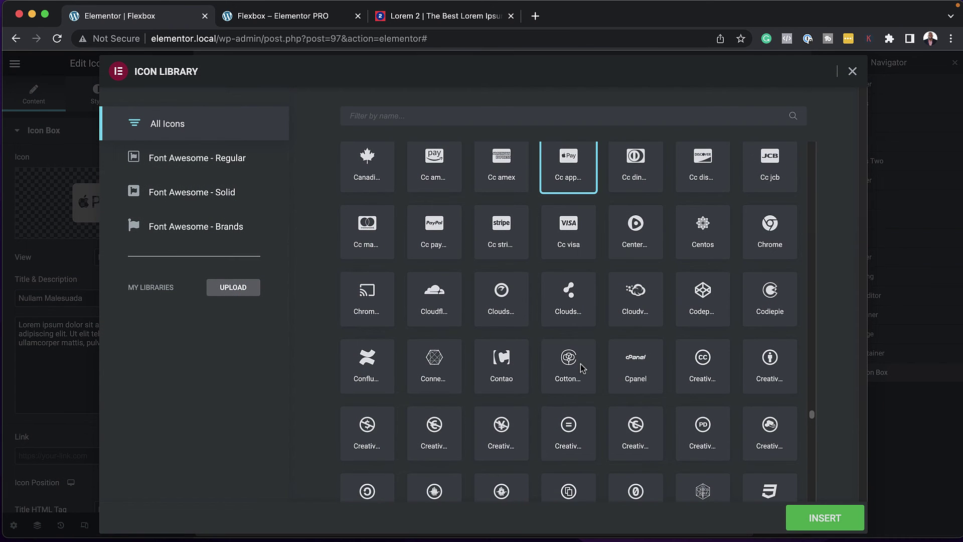
pyautogui.click(438, 360)
pyautogui.click(834, 512)
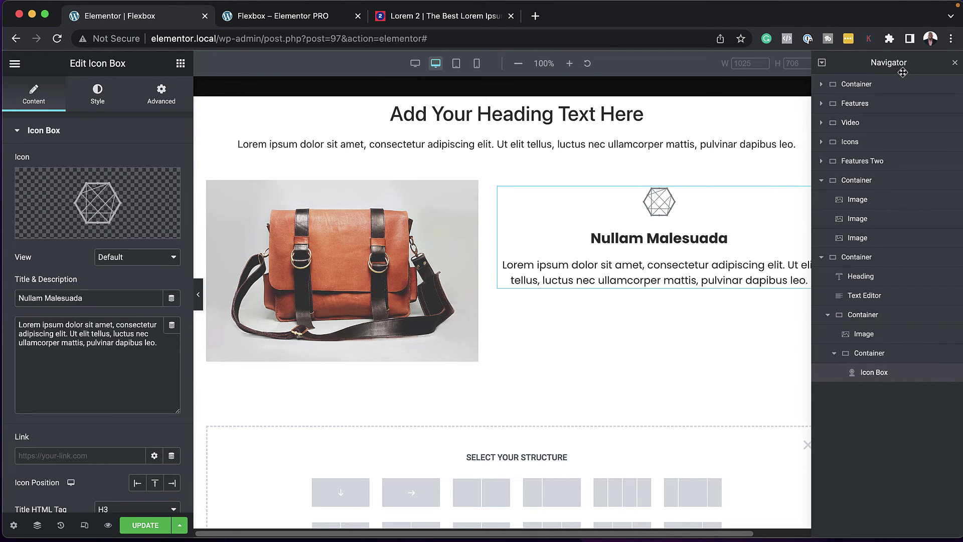
# - Duplicate the icon box twice so three identical boxes stack beside the bag
pyautogui.click(955, 64)
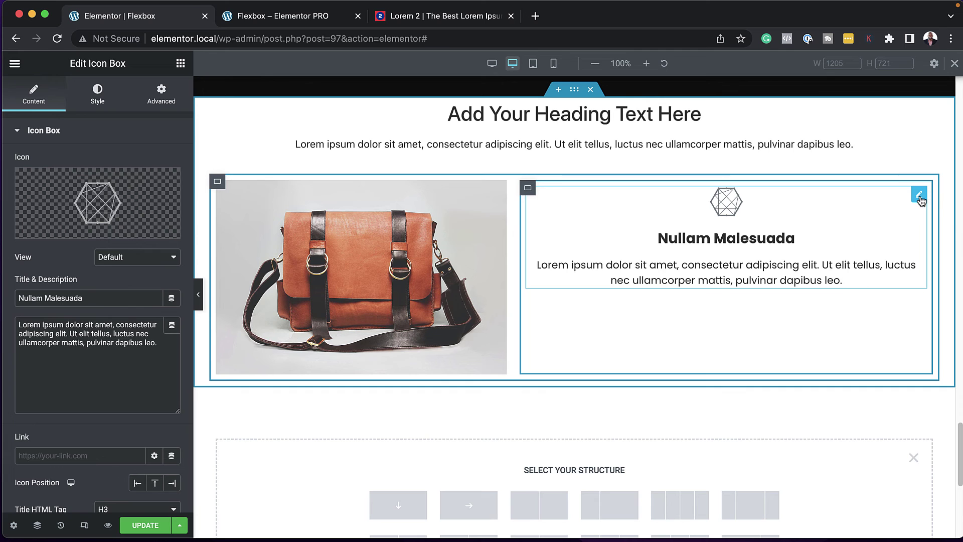
pyautogui.rightClick(921, 200)
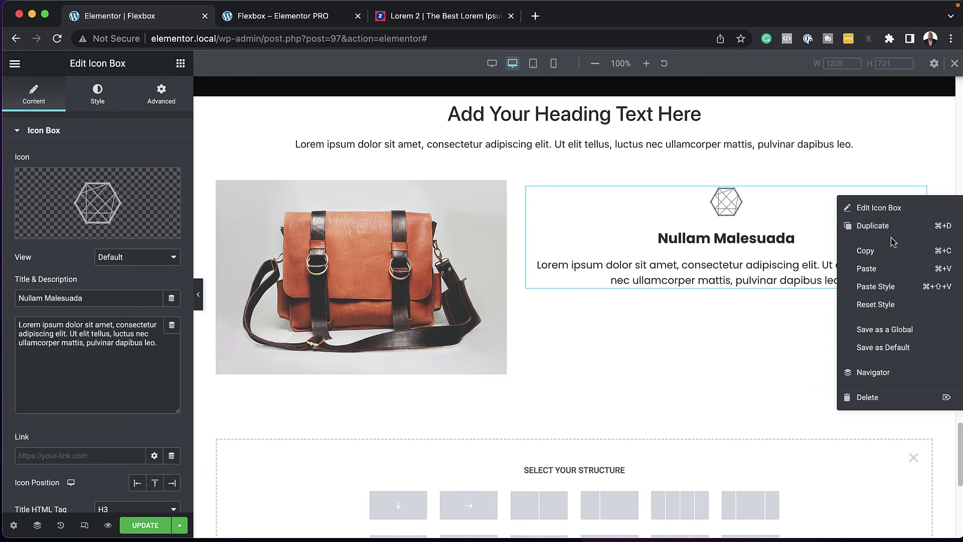
pyautogui.click(855, 222)
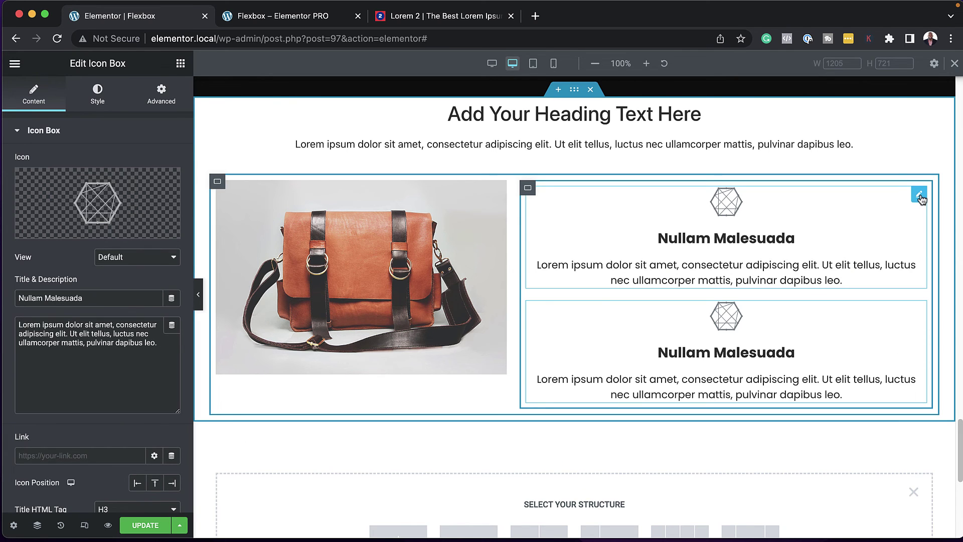
pyautogui.rightClick(921, 200)
pyautogui.click(884, 224)
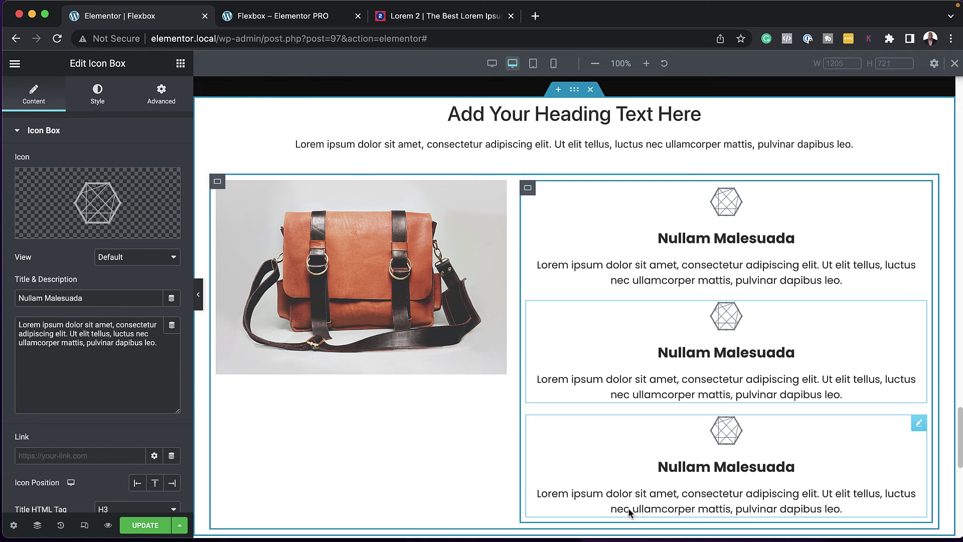
# - Set the inner container's direction to Row and delete the first icon box
pyautogui.click(528, 189)
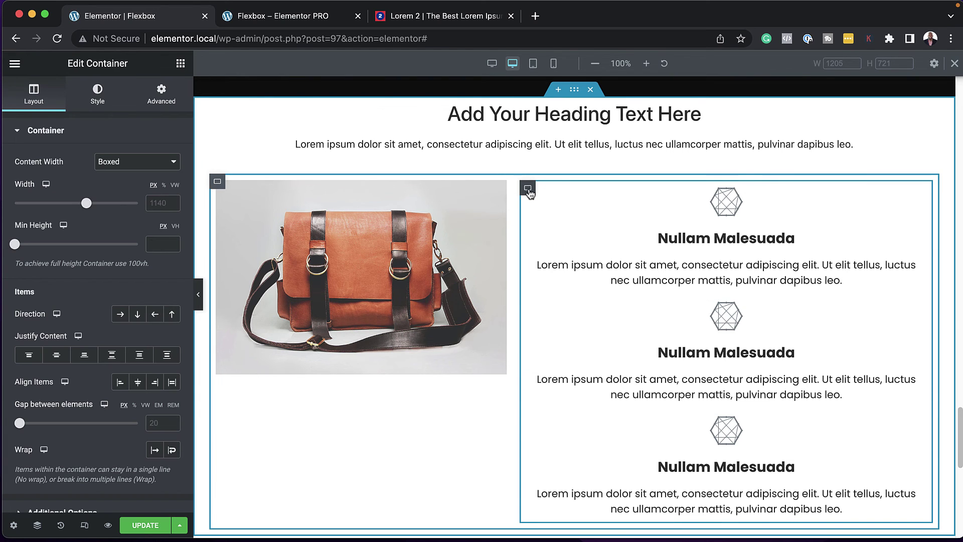
pyautogui.click(121, 315)
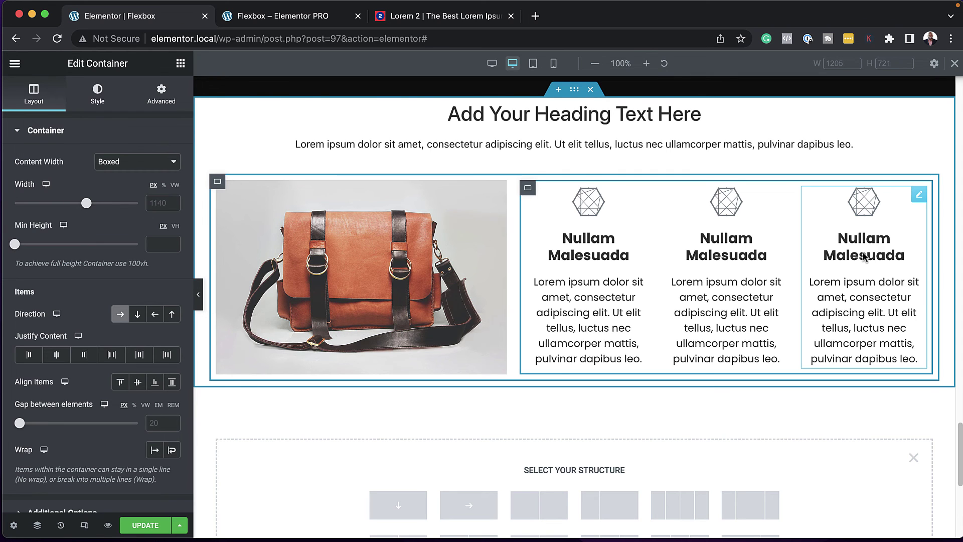
pyautogui.press('Escape')
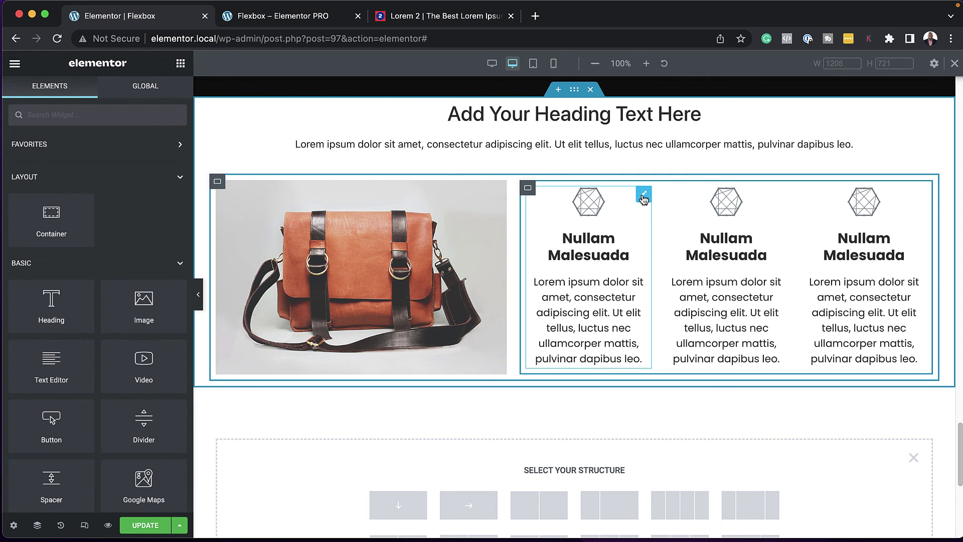
pyautogui.rightClick(643, 199)
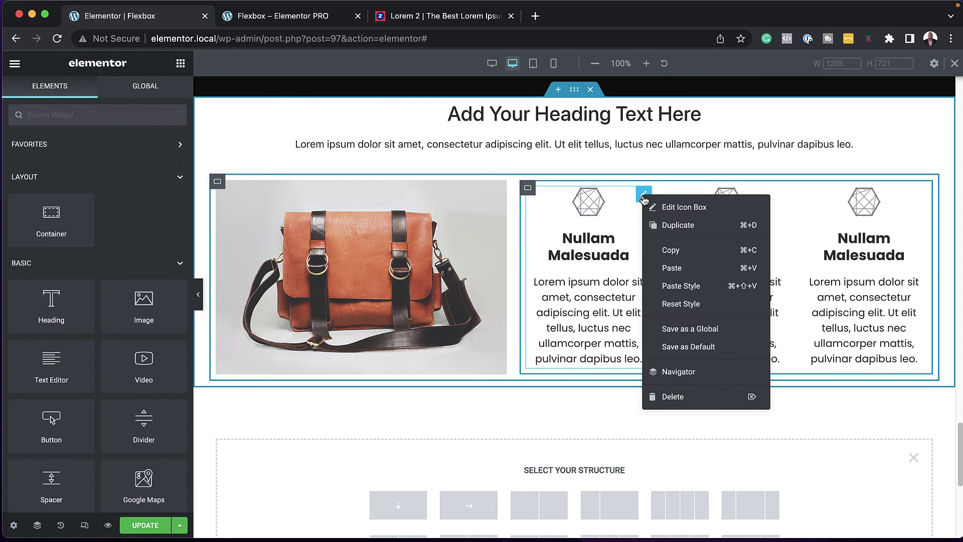
pyautogui.click(685, 397)
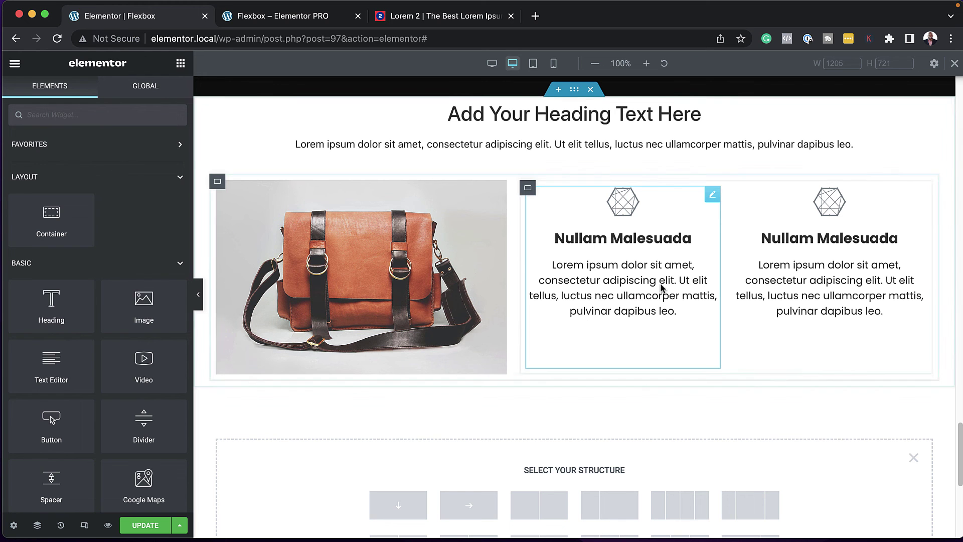
# - Give the left icon box a different round icon from the Icon Library
pyautogui.click(712, 199)
pyautogui.click(137, 205)
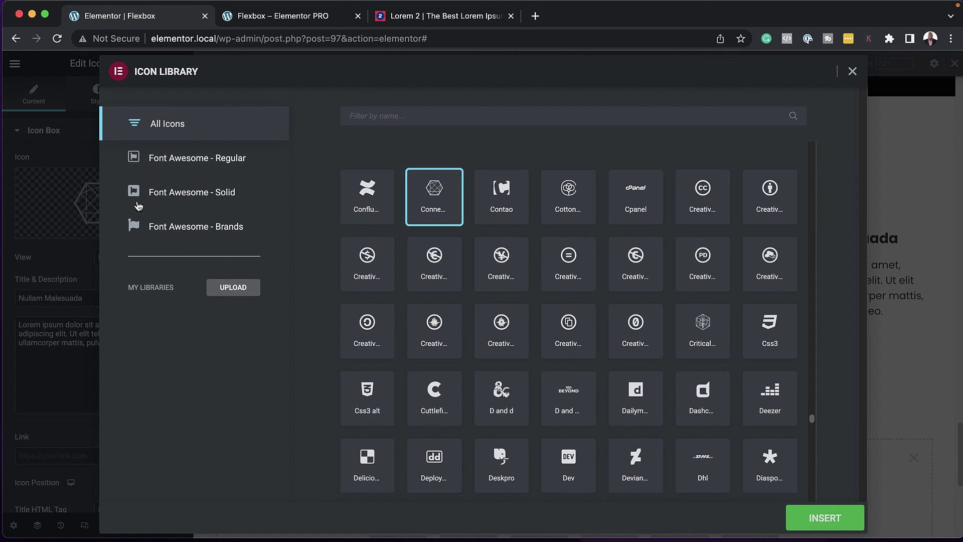
pyautogui.click(503, 326)
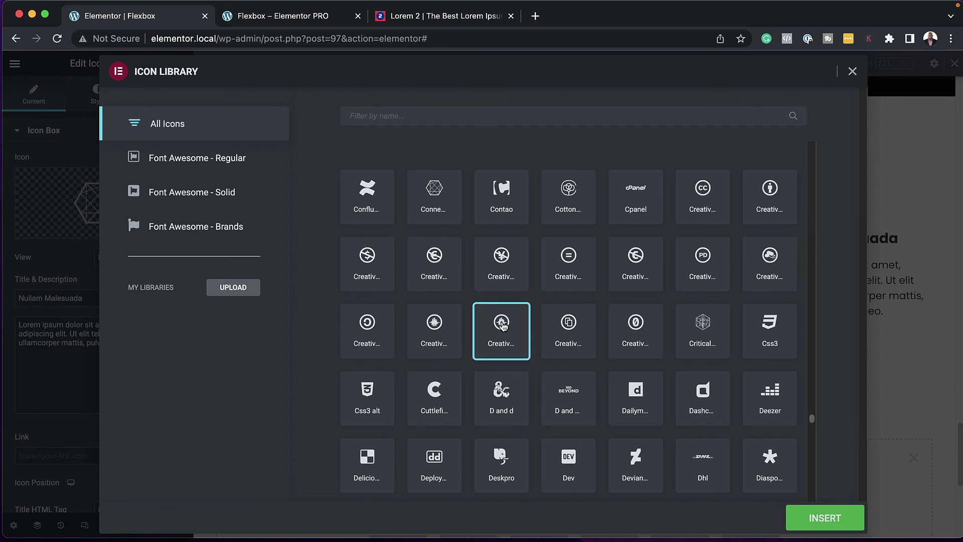
pyautogui.click(818, 516)
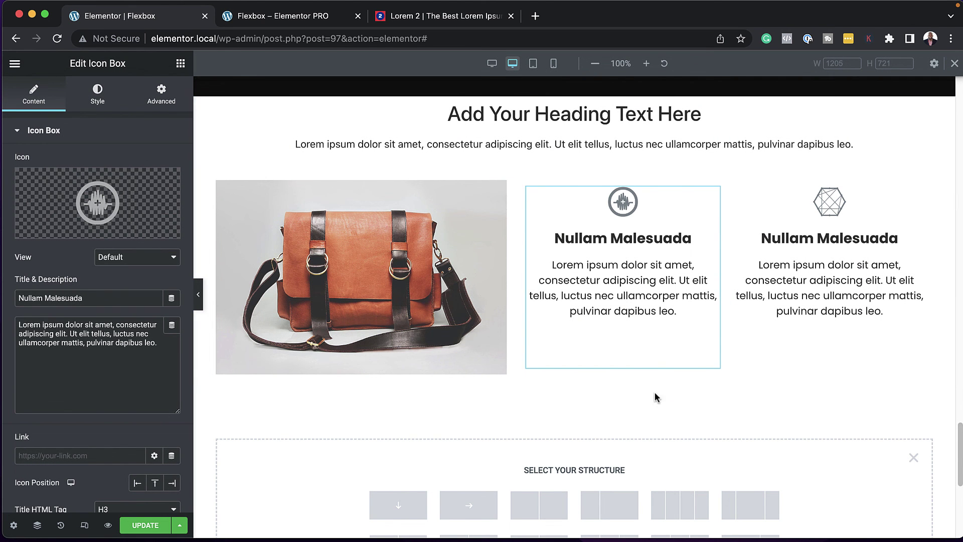
pyautogui.scroll(2, 614, 401)
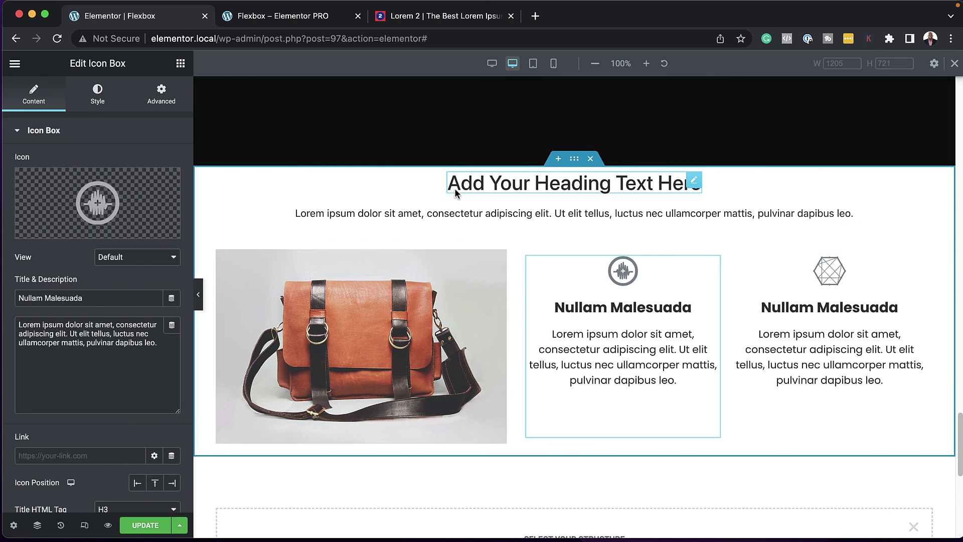
# - Change the heading text to 'Lorem ipsum dolor sit amet'
pyautogui.click(671, 189)
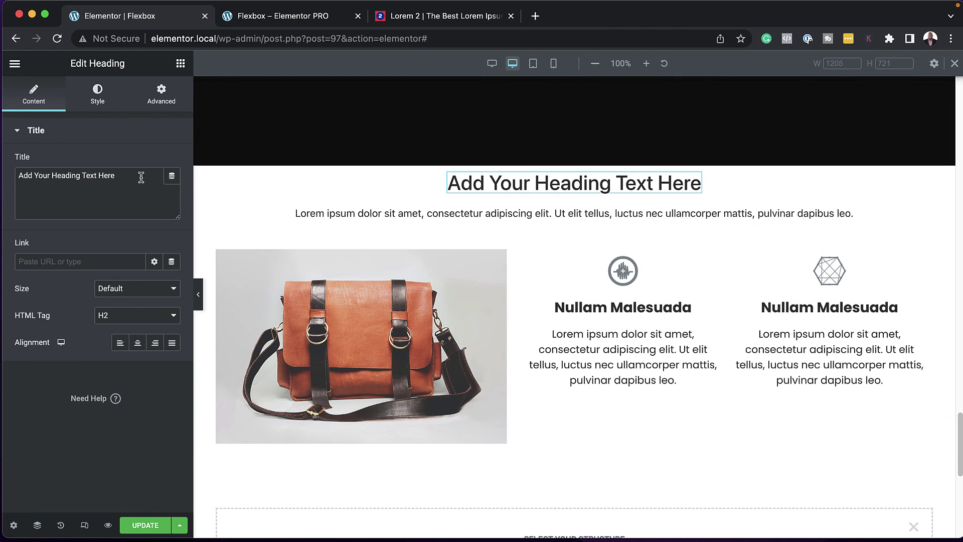
pyautogui.tripleClick(141, 177)
pyautogui.write('Lorem ipsum dolor sit amet')
pyautogui.click(153, 531)
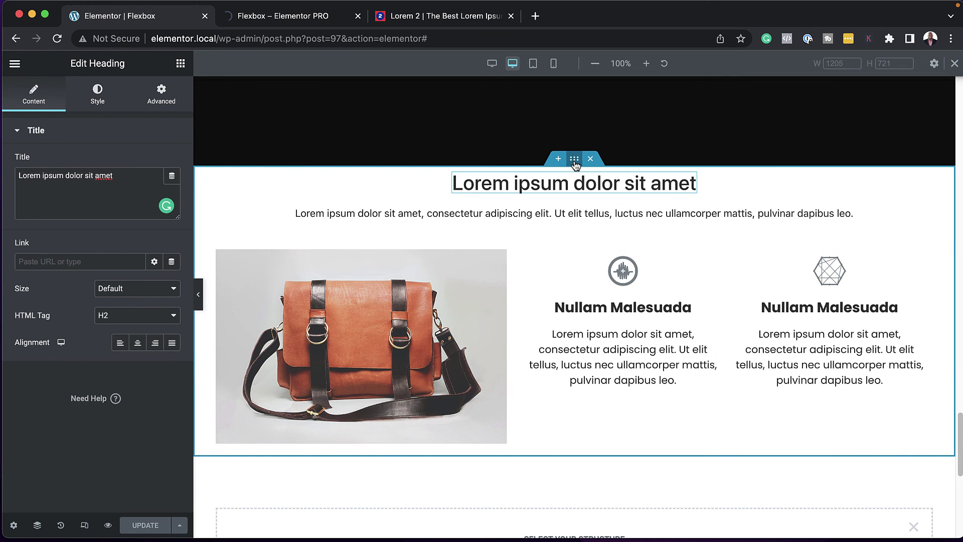
# - Give the outer container a 94 vh minimum height with centred content, then view the preview
pyautogui.click(575, 160)
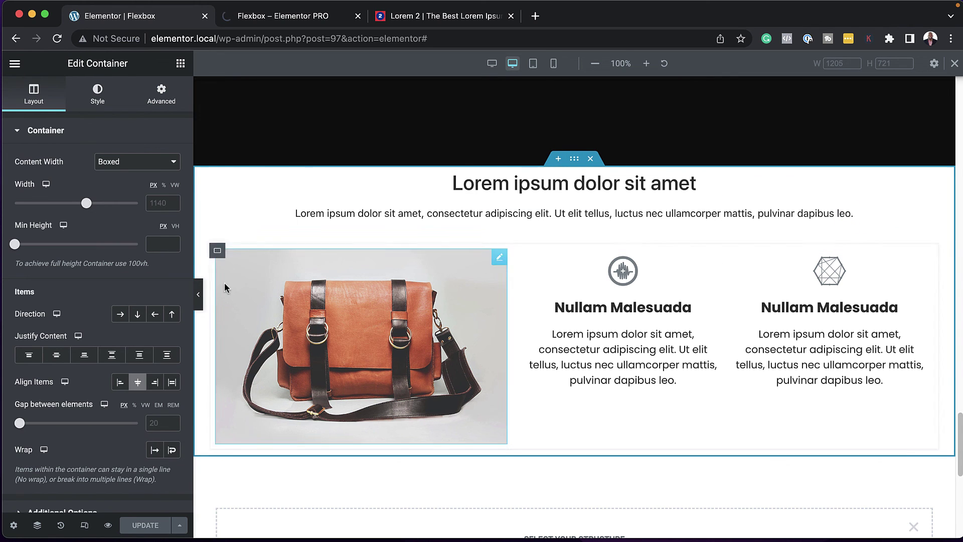
pyautogui.click(175, 227)
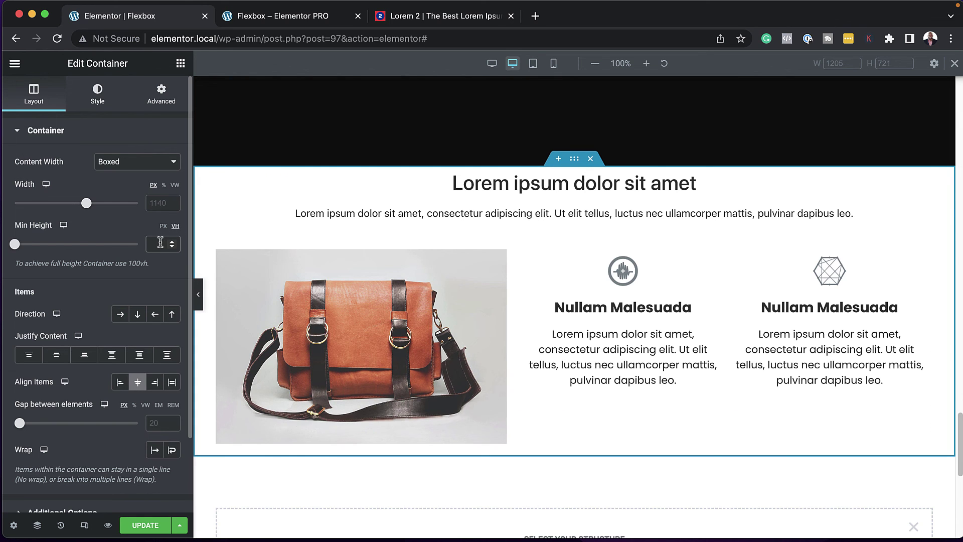
pyautogui.write('80')
pyautogui.scroll(-2, 567, 371)
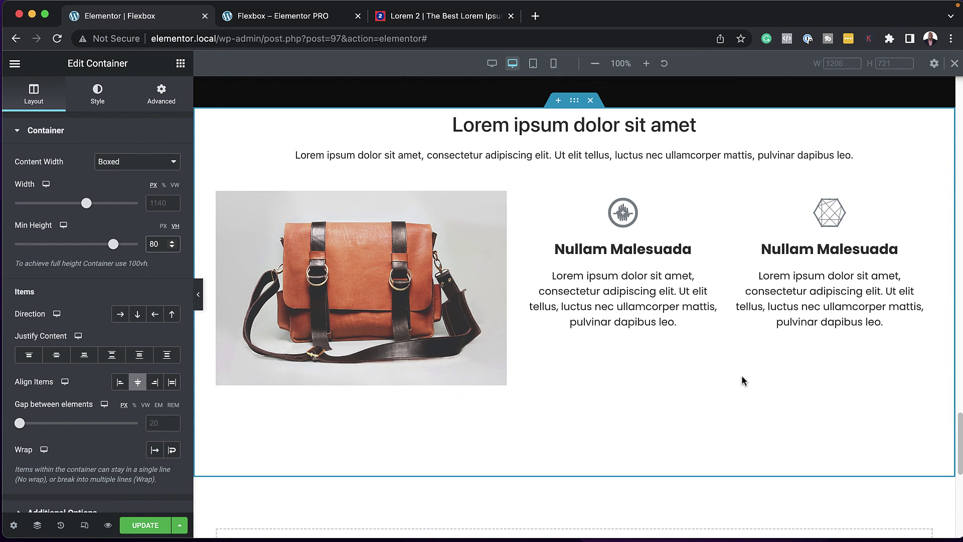
pyautogui.click(57, 356)
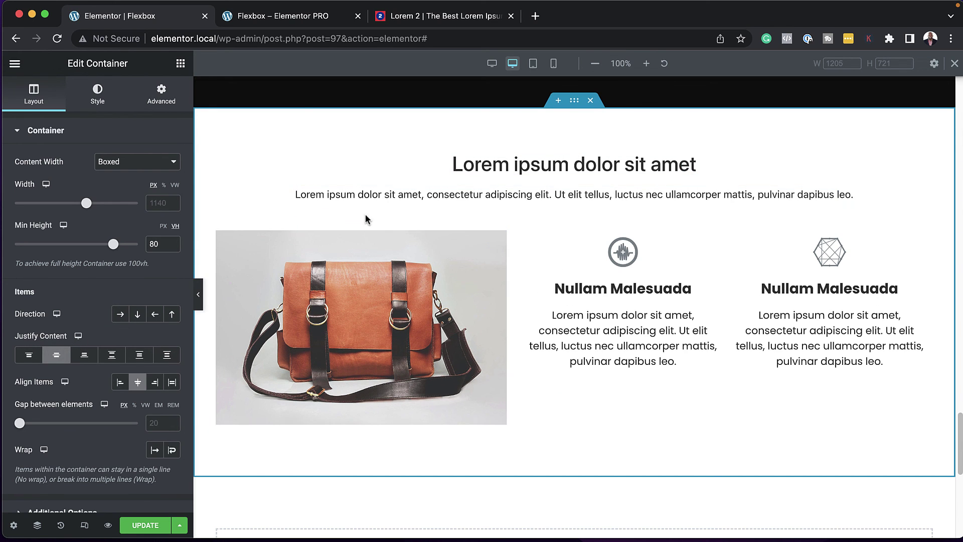
pyautogui.moveTo(116, 249); pyautogui.dragTo(135, 249)
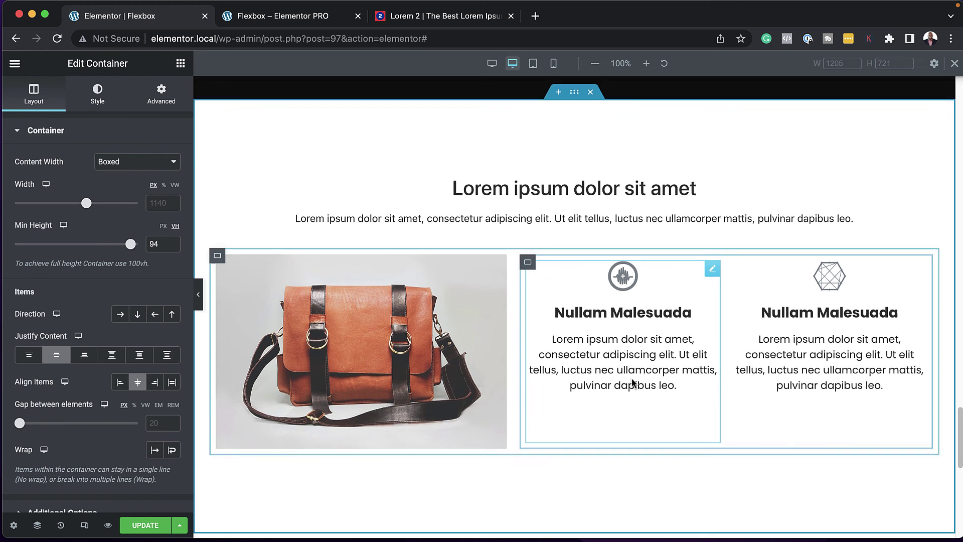
pyautogui.hotkey('ctrl', 'Tab')
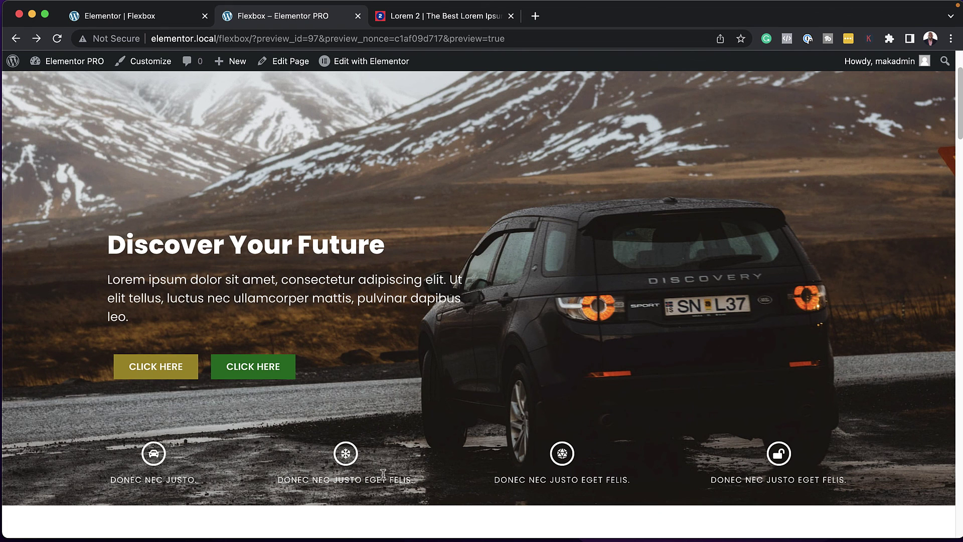